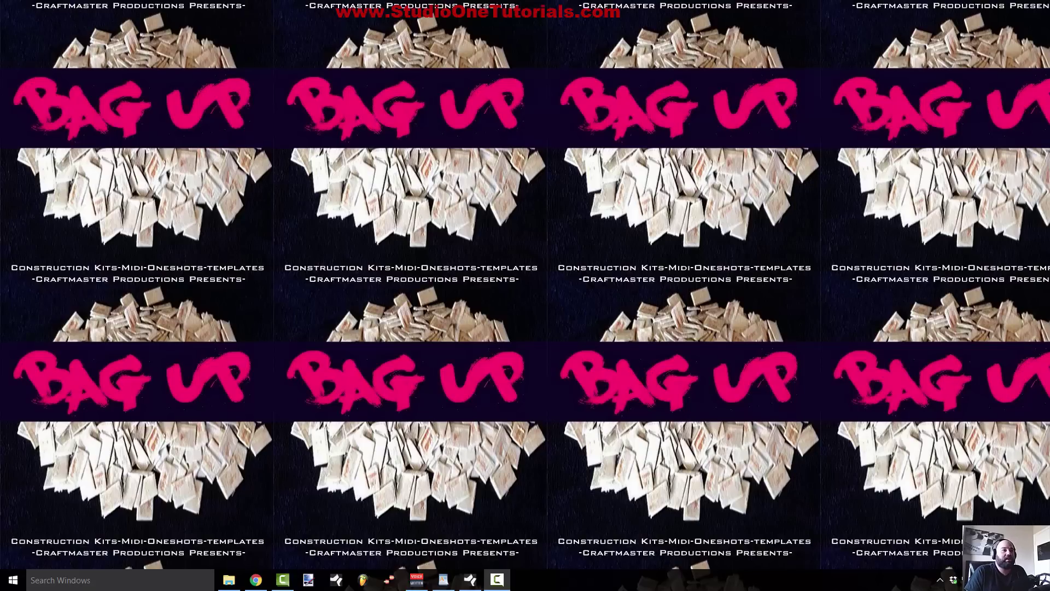
- Switch to the Moon AA song in Studio One and close the Mixtool insert window
left_click(471, 579)
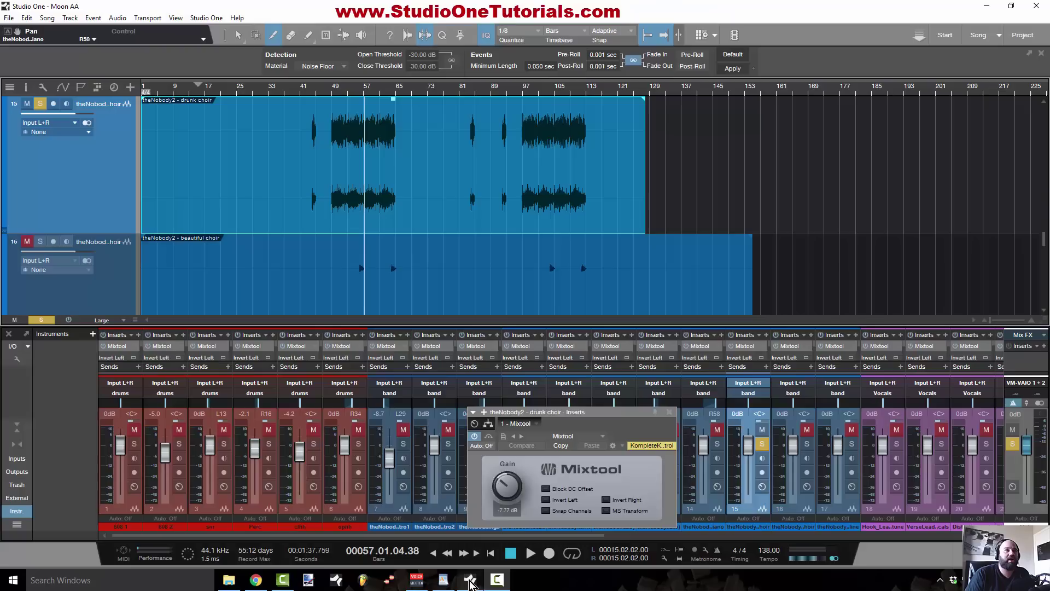
left_click(669, 412)
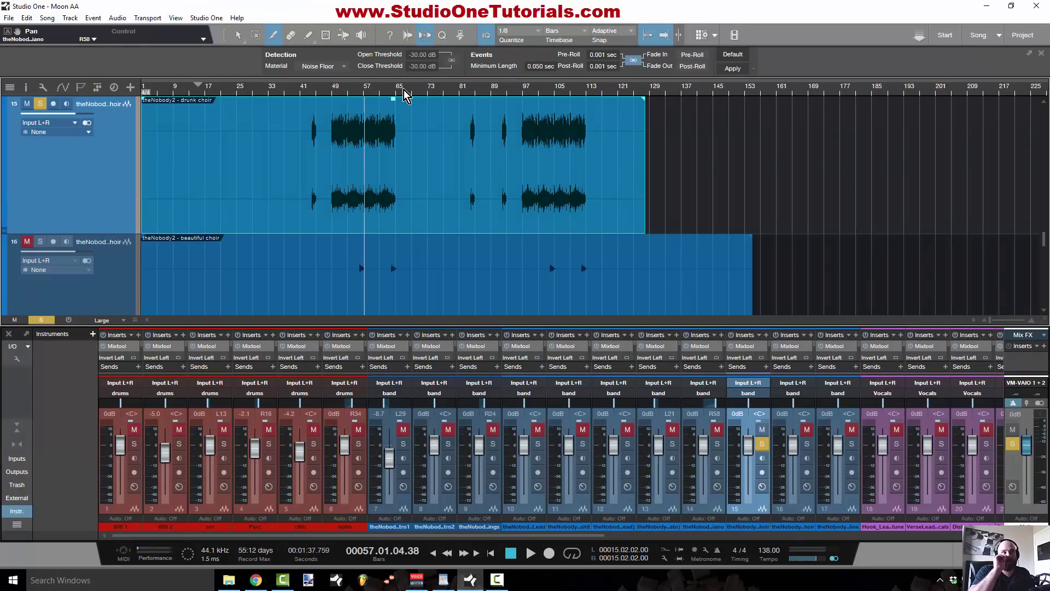
- Play the drunk choir track from bar 49 to about bar 65 with the mixer hidden, to hear its first long phrase
left_click(333, 94)
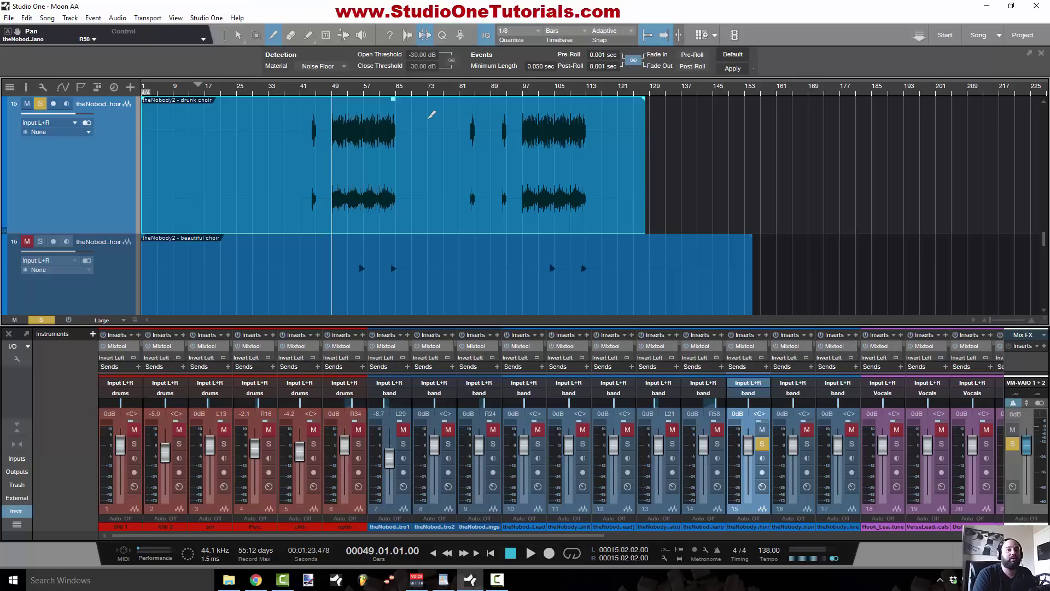
key("space")
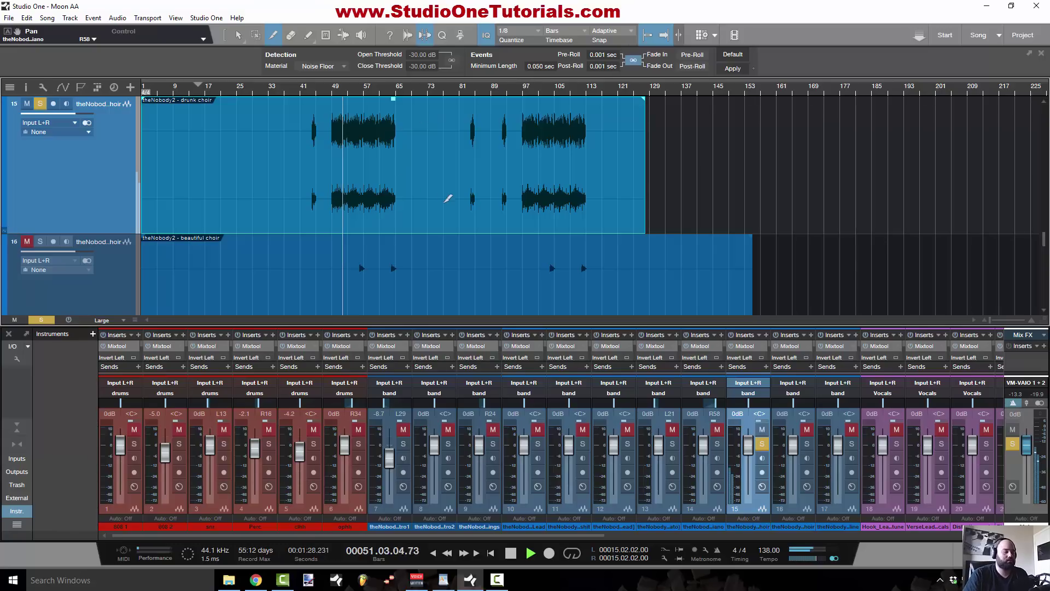
key("F3")
scroll(422, 224, "down", 1)
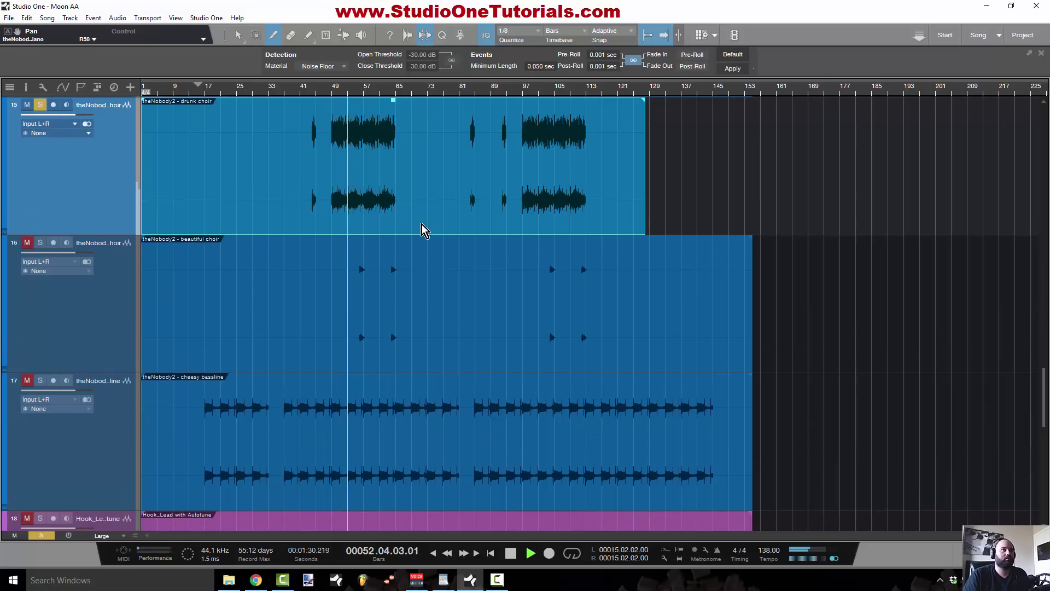
scroll(416, 219, "up", 2)
scroll(329, 99, "up", 5)
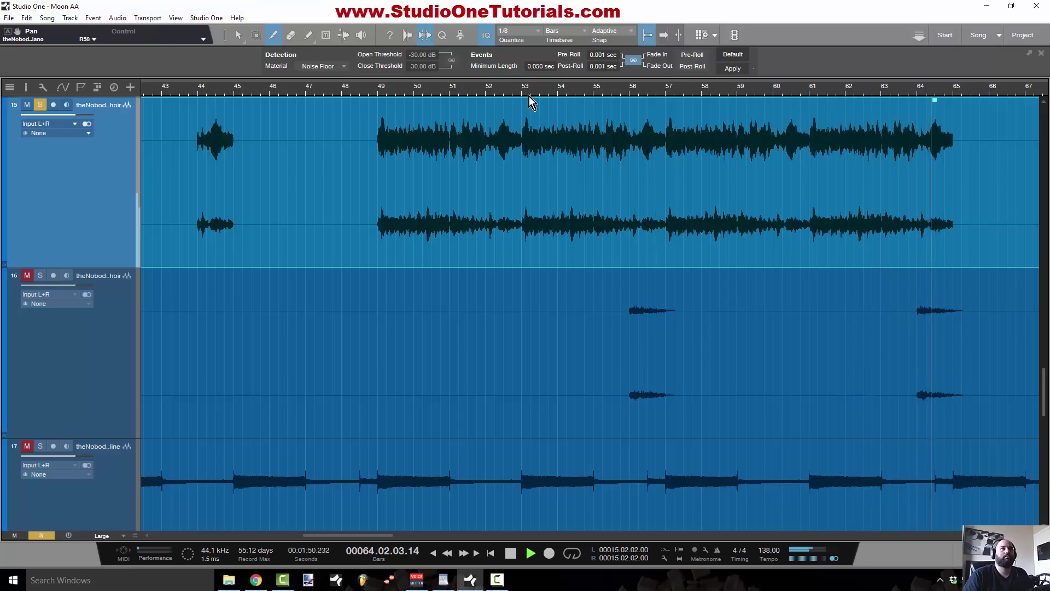
key("space")
left_click_drag(533, 93, 540, 62)
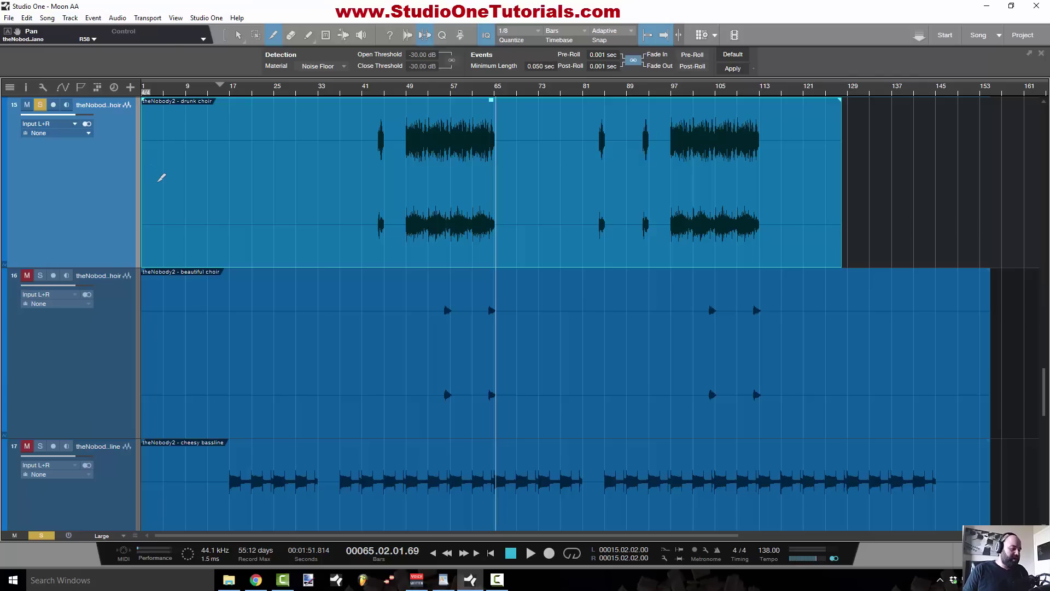
- Try trimming the drunk choir event by hand to start at bar 41 and end near bar 116, and undo the trims
key("1")
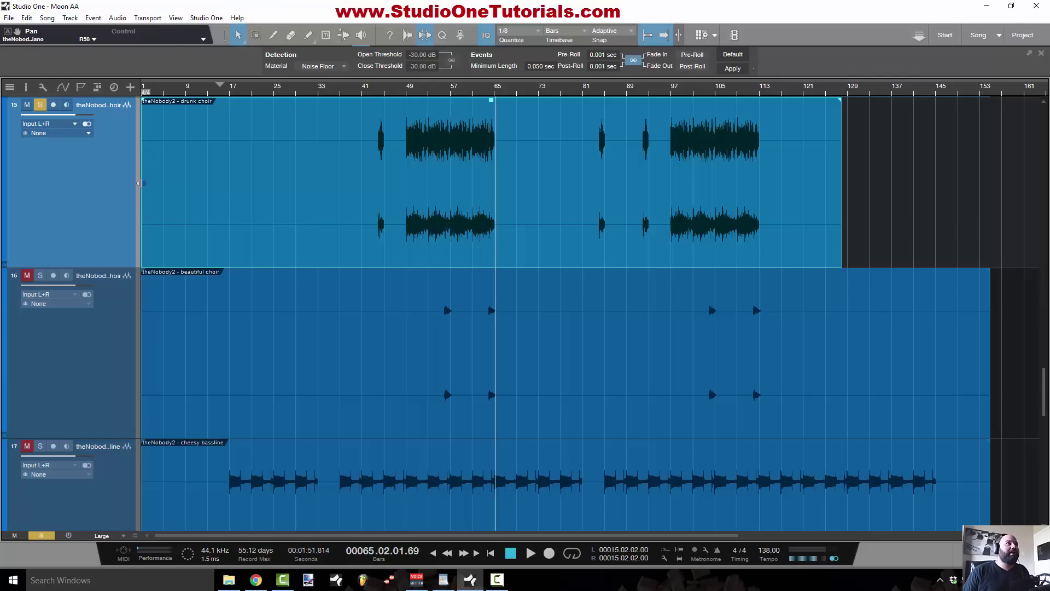
left_click_drag(141, 185, 361, 203)
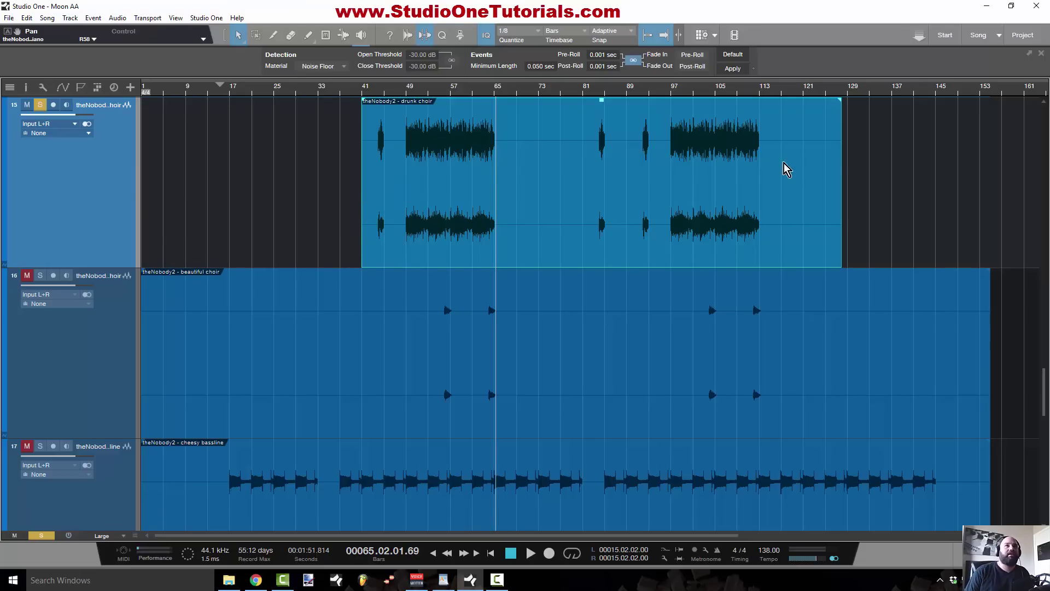
left_click_drag(841, 167, 778, 194)
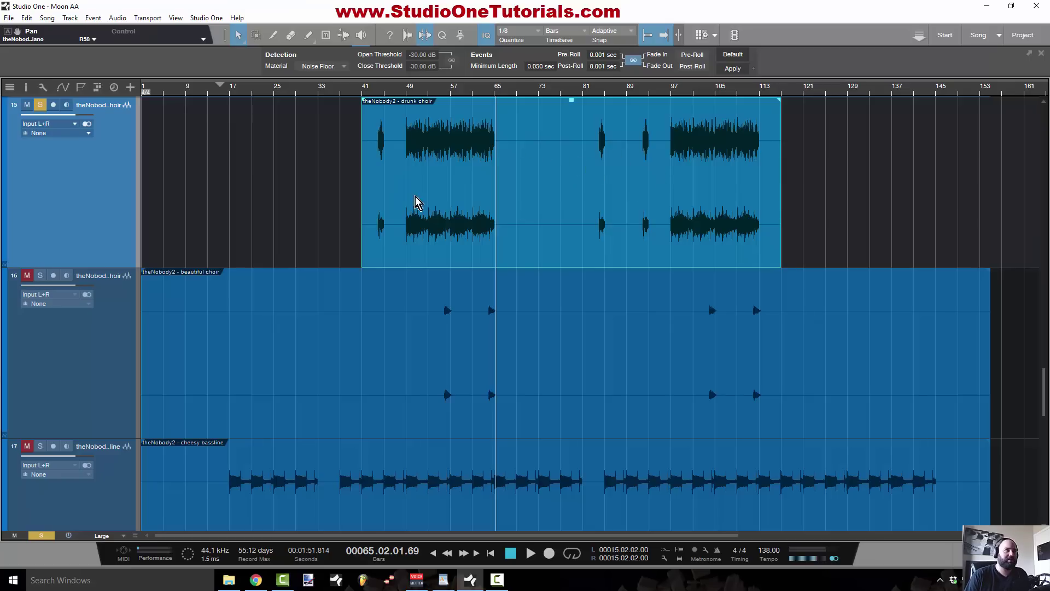
key("ctrl+z")
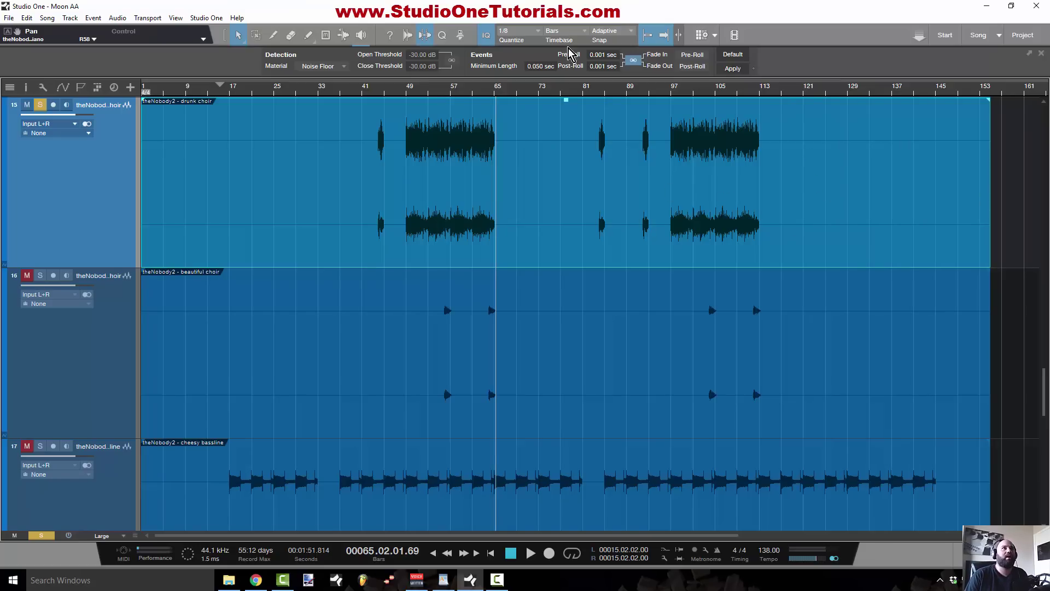
- Apply Strip Silence to the full-length drunk choir event with the existing detection settings
left_click(424, 36)
left_click(424, 36)
left_click(733, 69)
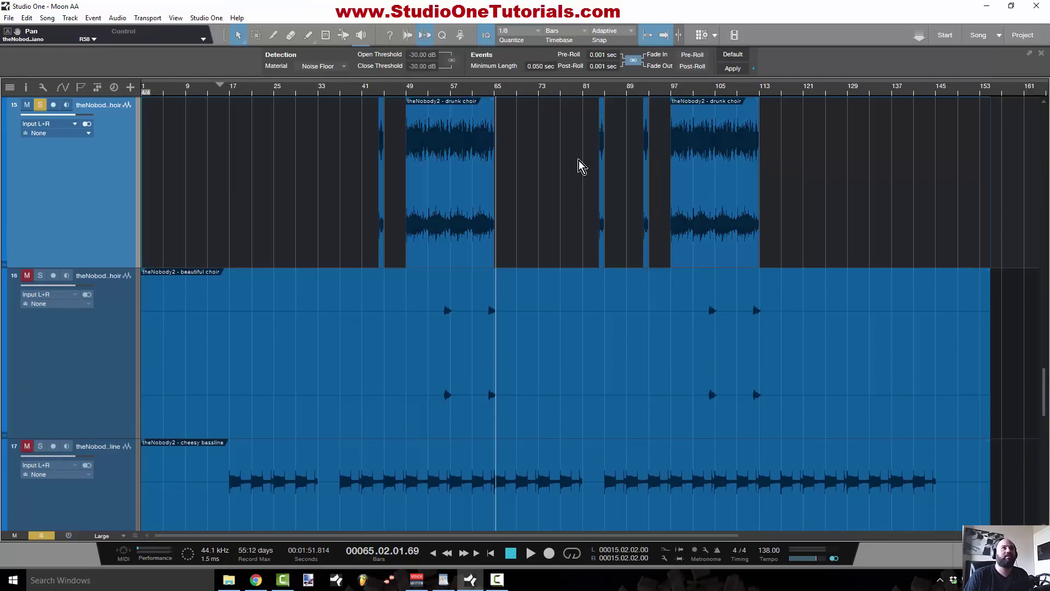
- Examine the short drunk choir clip at bar 44 up close and play it from just before its start
left_click_drag(344, 183, 402, 204)
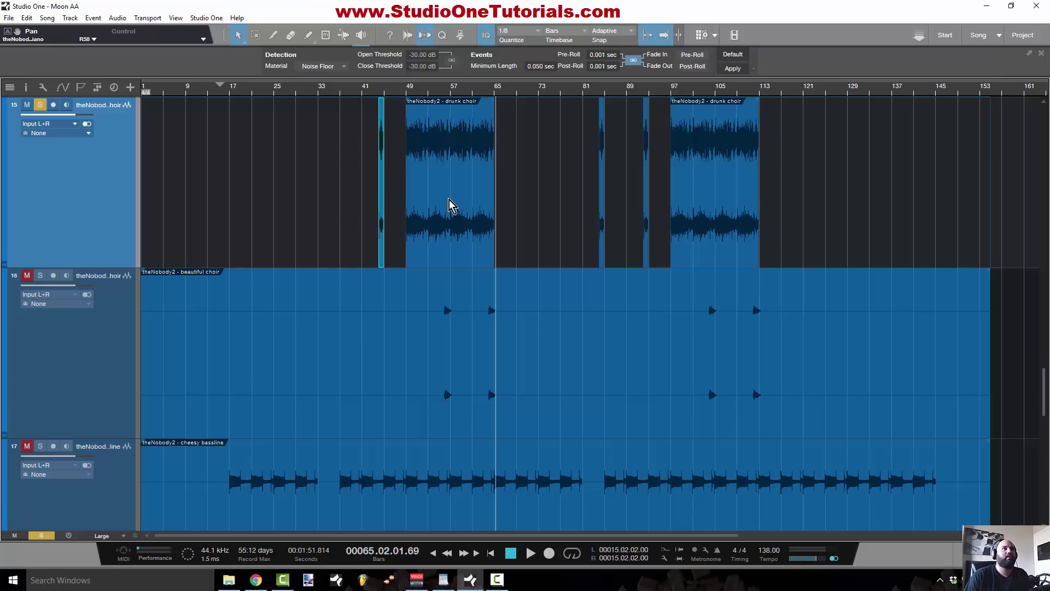
left_click_drag(595, 162, 652, 189)
left_click_drag(383, 90, 304, 139)
left_click_drag(238, 107, 274, 82)
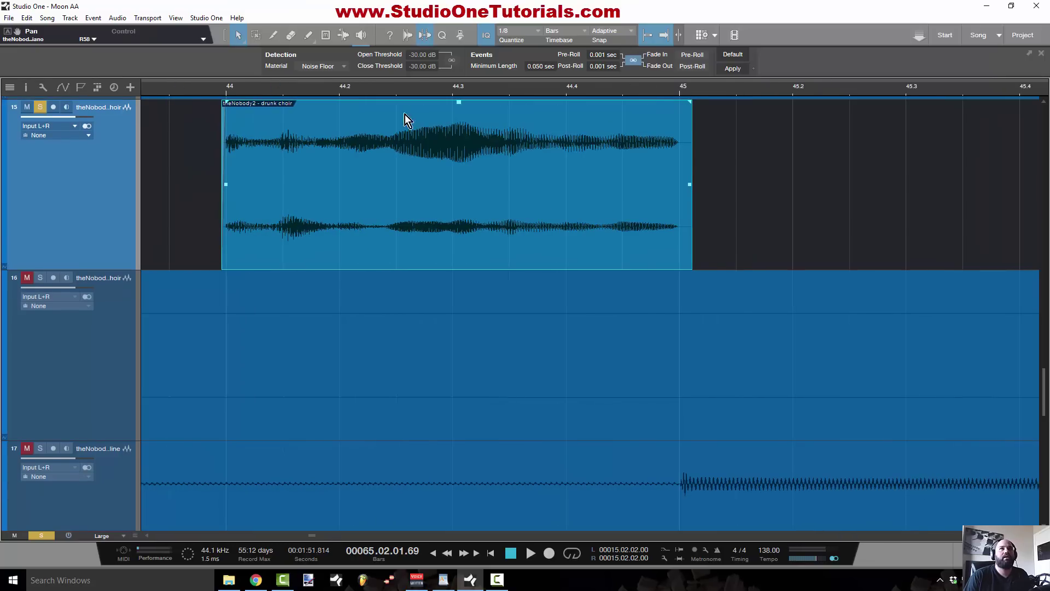
mouse_move(685, 93)
left_mouse_down()
mouse_move(695, 131)
mouse_move(682, 134)
mouse_move(668, 104)
mouse_move(652, 110)
mouse_move(601, 82)
mouse_move(582, 85)
left_mouse_up()
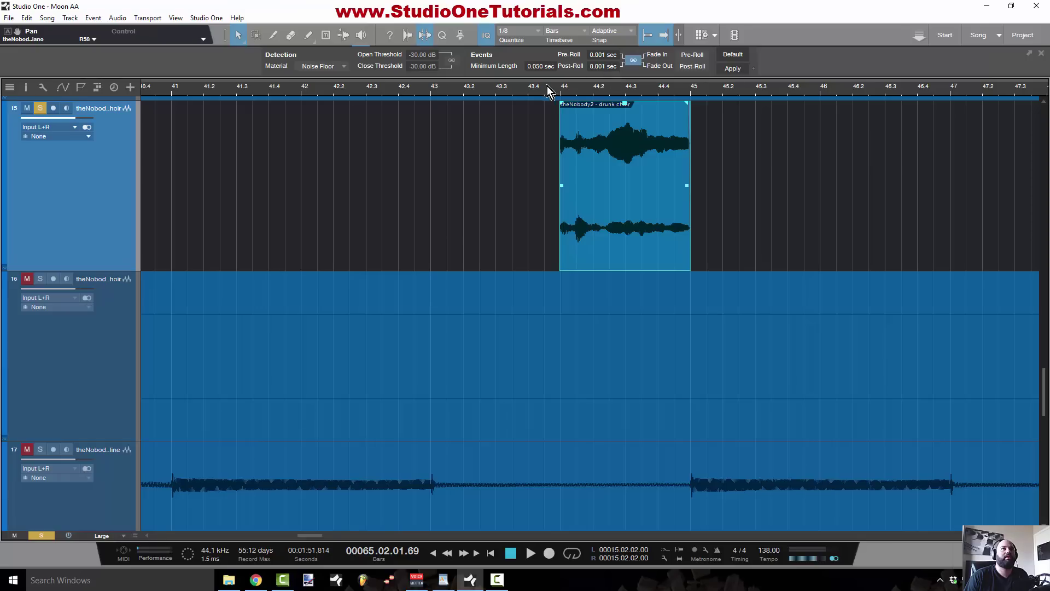
left_click(531, 89)
key("space")
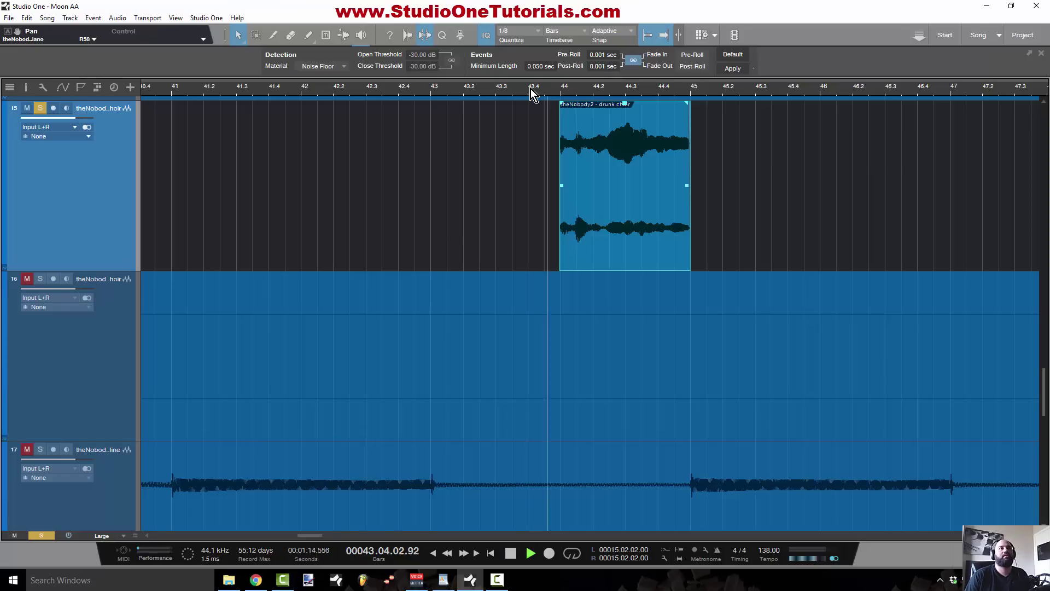
left_click(480, 92)
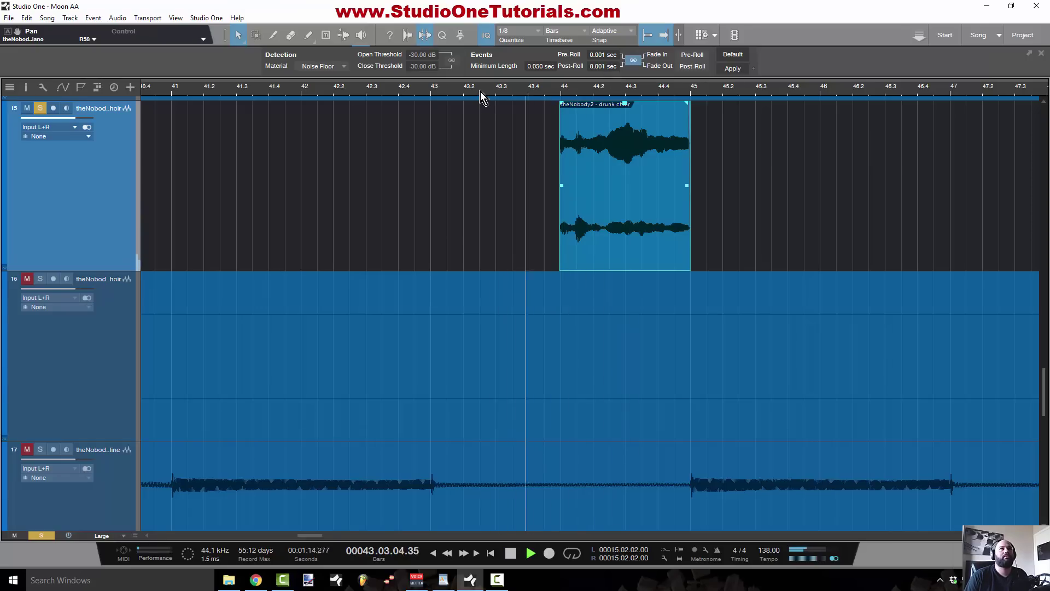
key("space")
- Place the playhead just before bar 44 and select the three short drunk choir clips together
left_click_drag(576, 87, 561, 119)
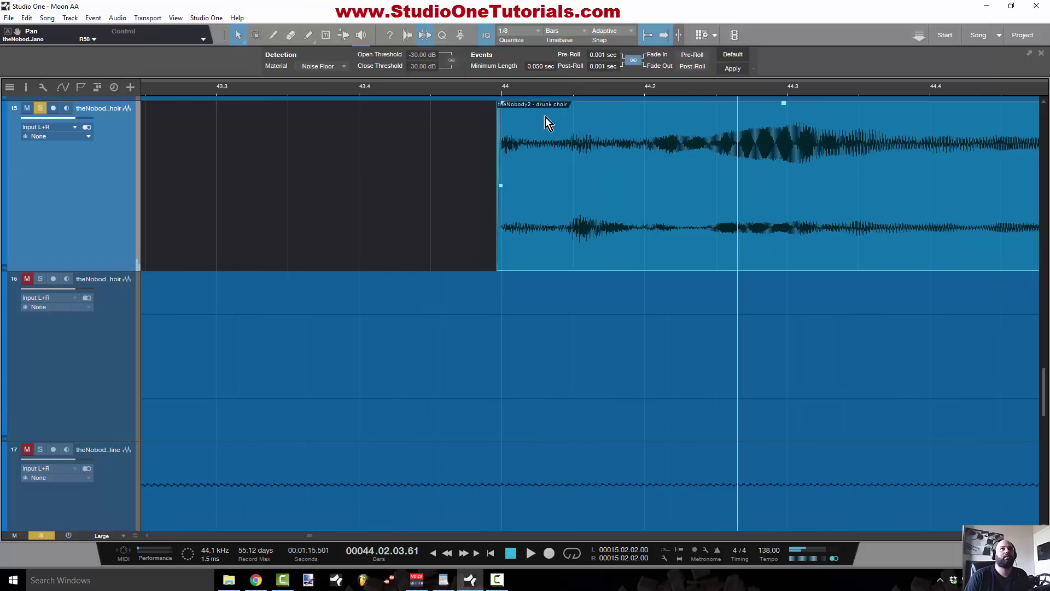
left_click(504, 100)
scroll(504, 102, "up", 2)
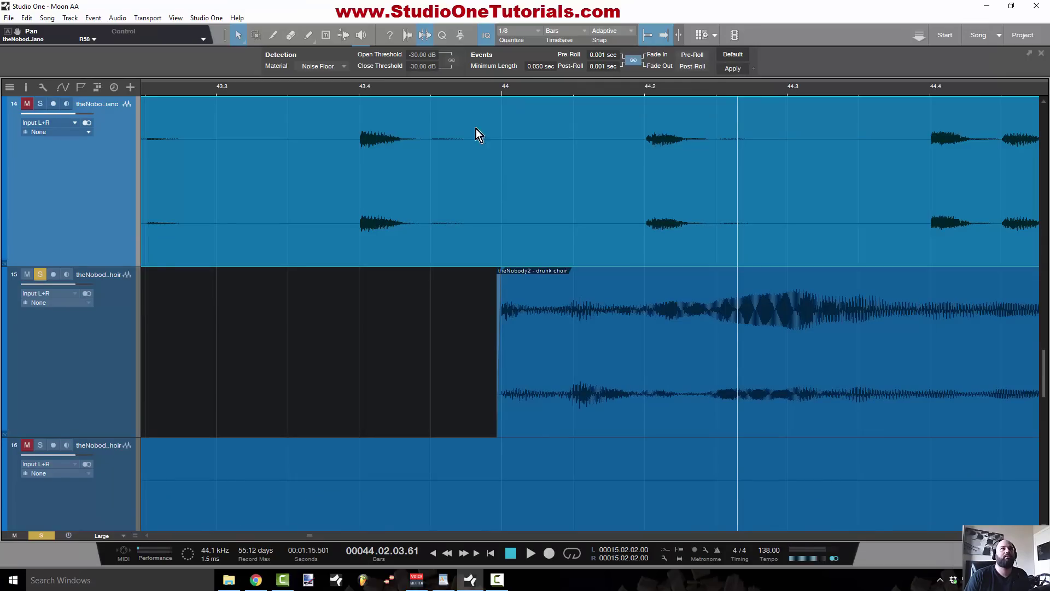
left_click_drag(475, 97, 502, 3)
left_click(477, 85)
left_click_drag(438, 326, 552, 348)
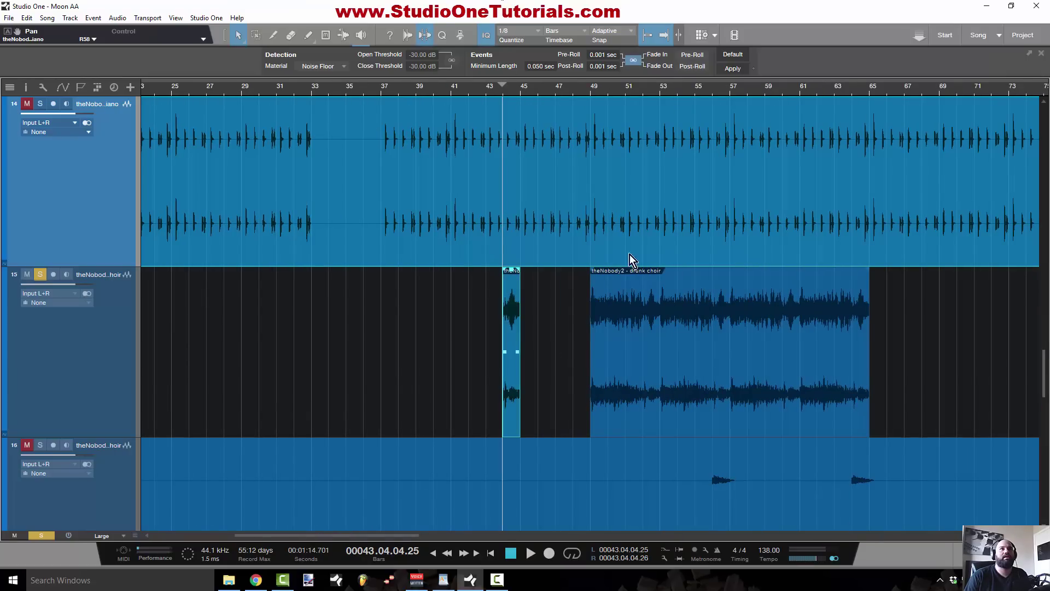
key("z")
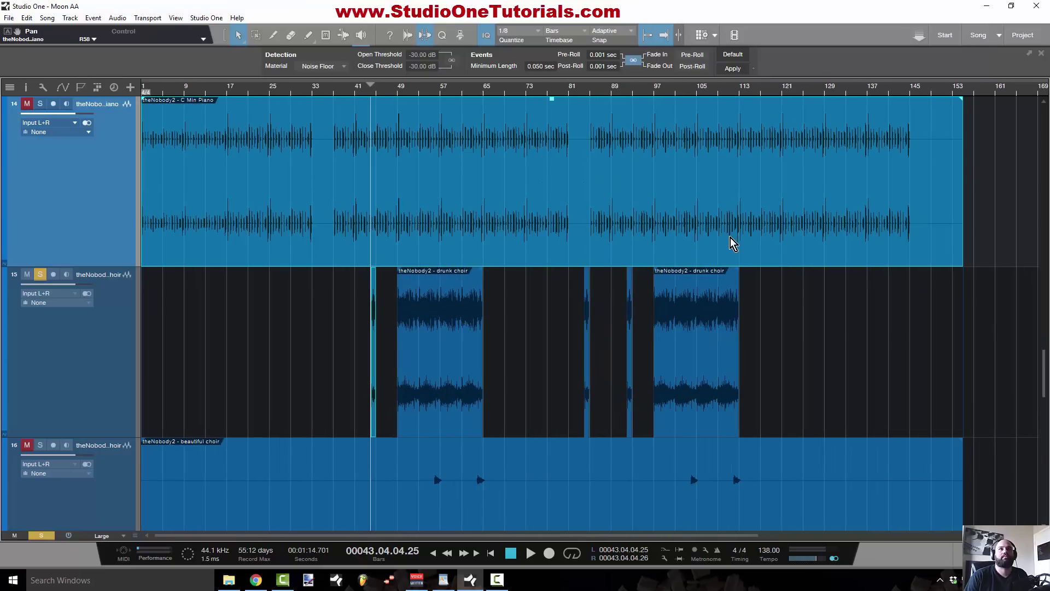
left_click_drag(558, 302, 643, 322)
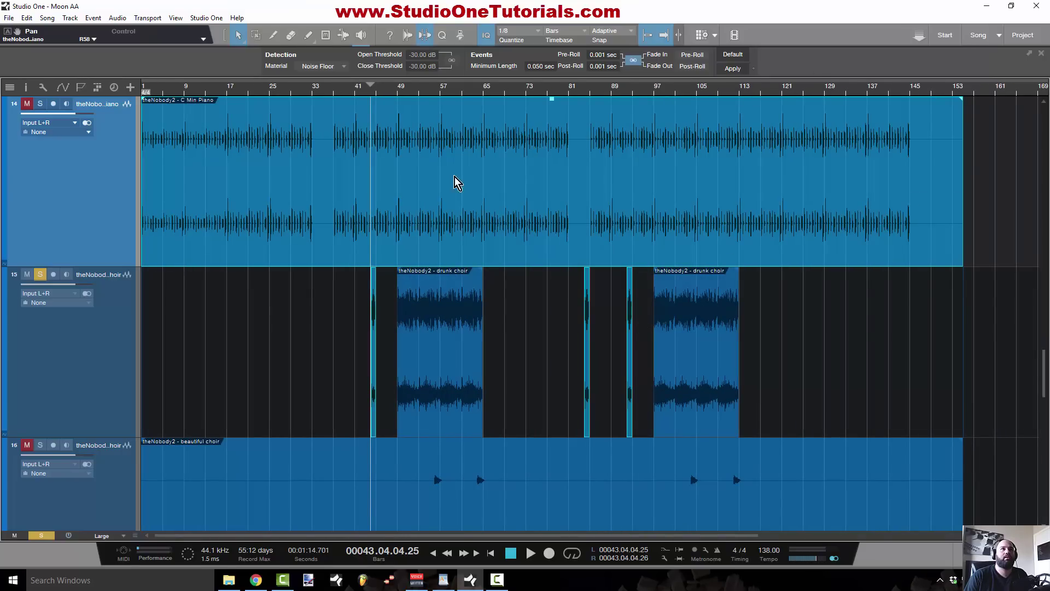
- Trim the start of the selected short drunk choir clips to just before the audio begins at bar 44
key("z")
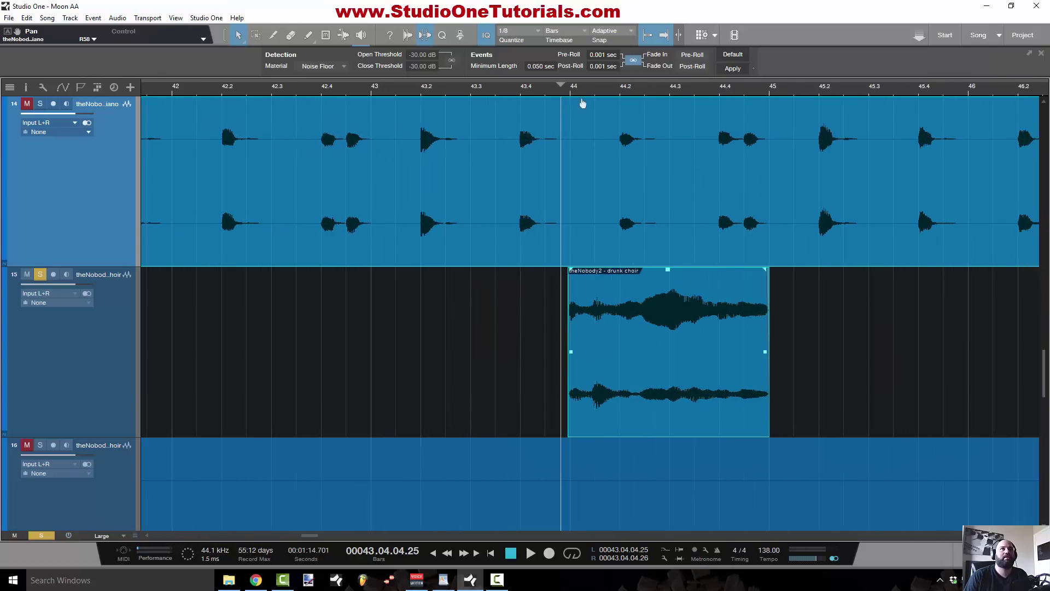
key("e")
key("e")
key("e")
key("e")
key("e")
key("e")
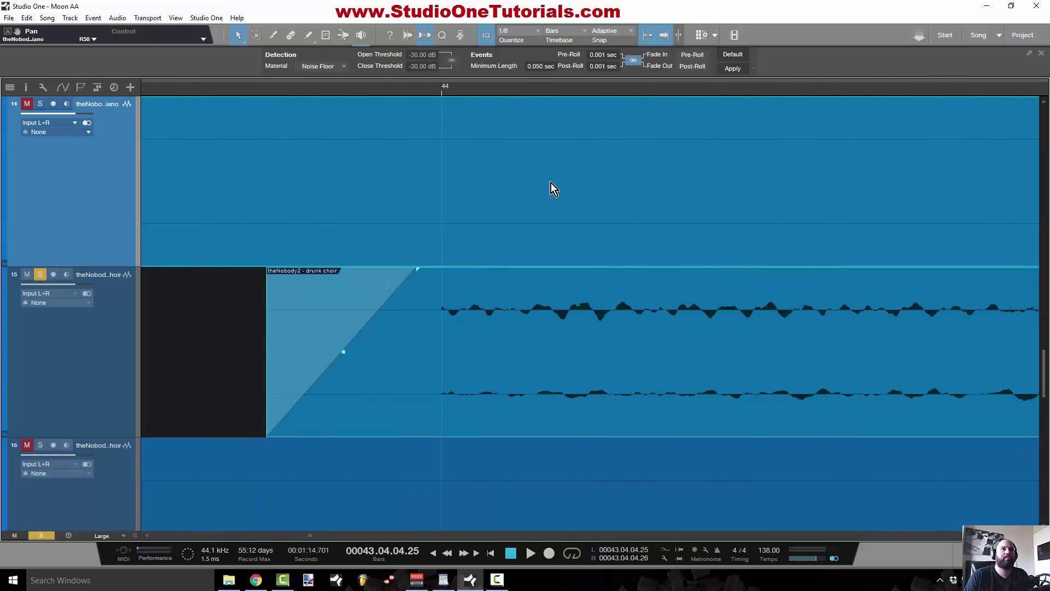
key("e")
key("e")
key("e")
key("e")
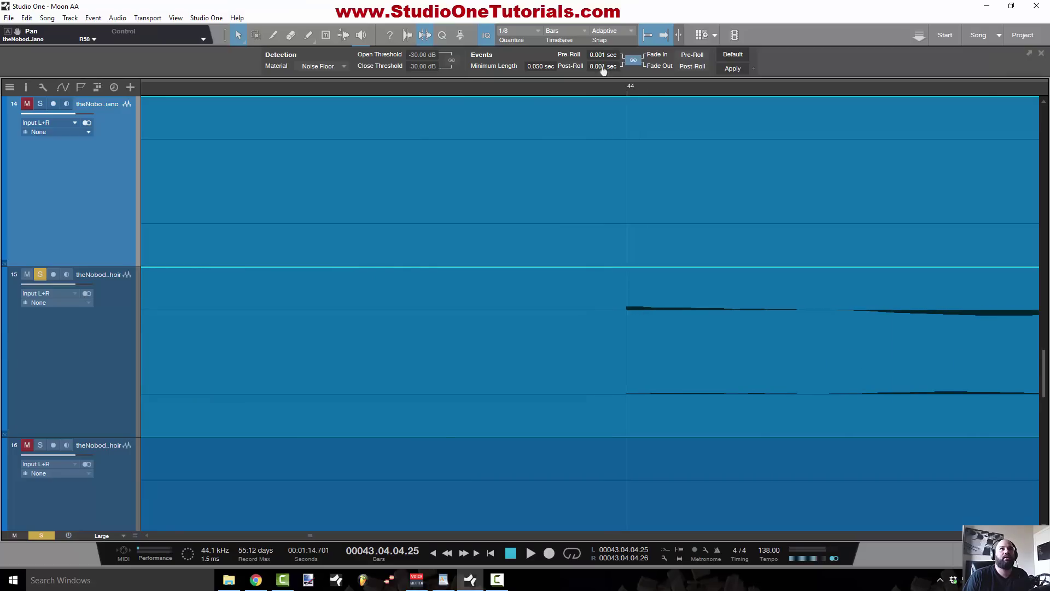
key("w")
key("w")
left_click_drag(446, 286, 591, 324)
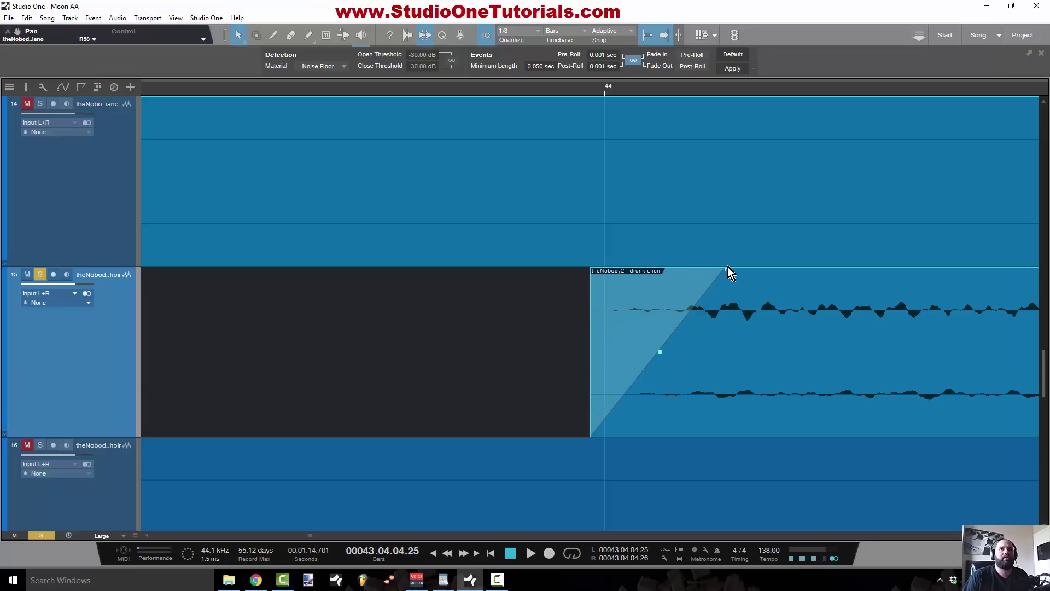
- Shorten the fade-in at the start of the selected short clips and bend its curve downward
left_click_drag(727, 268, 618, 267)
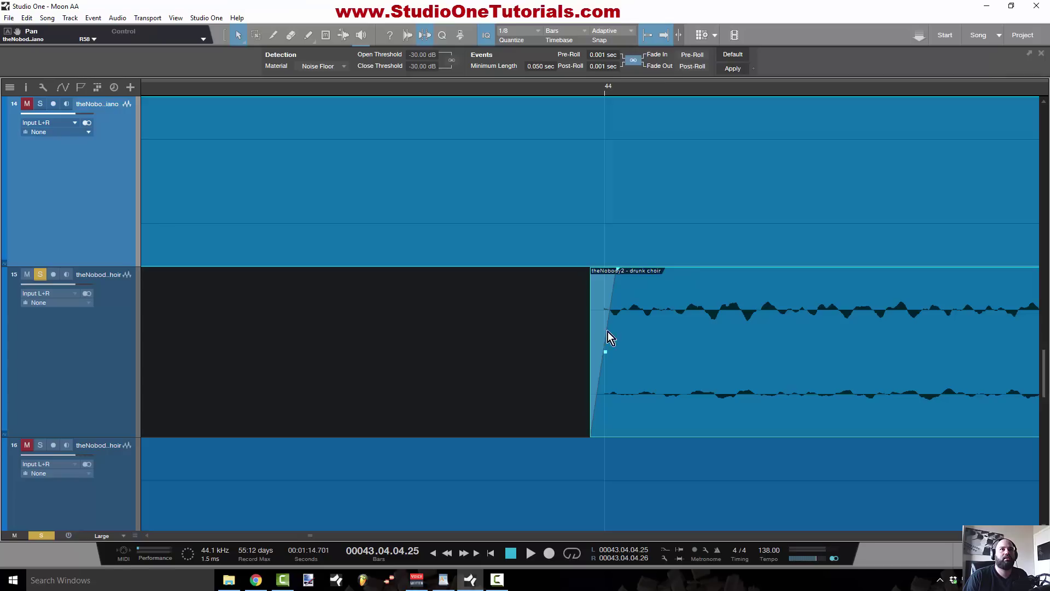
left_click_drag(606, 355, 640, 392)
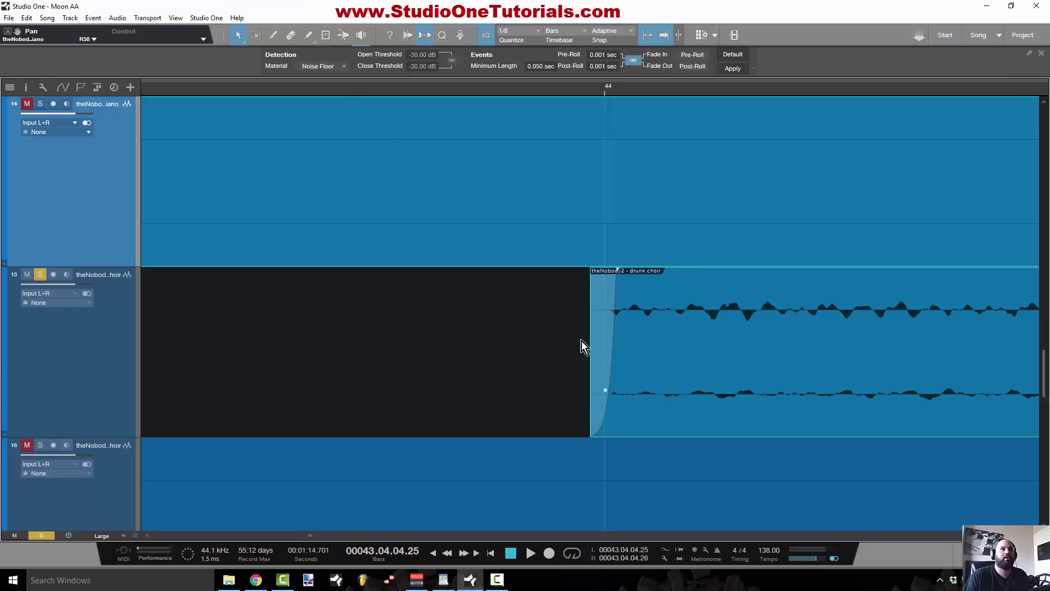
- Play the beginning of the short clip at bar 44 to check how the new fade-in sounds
scroll(339, 91, "down", 5)
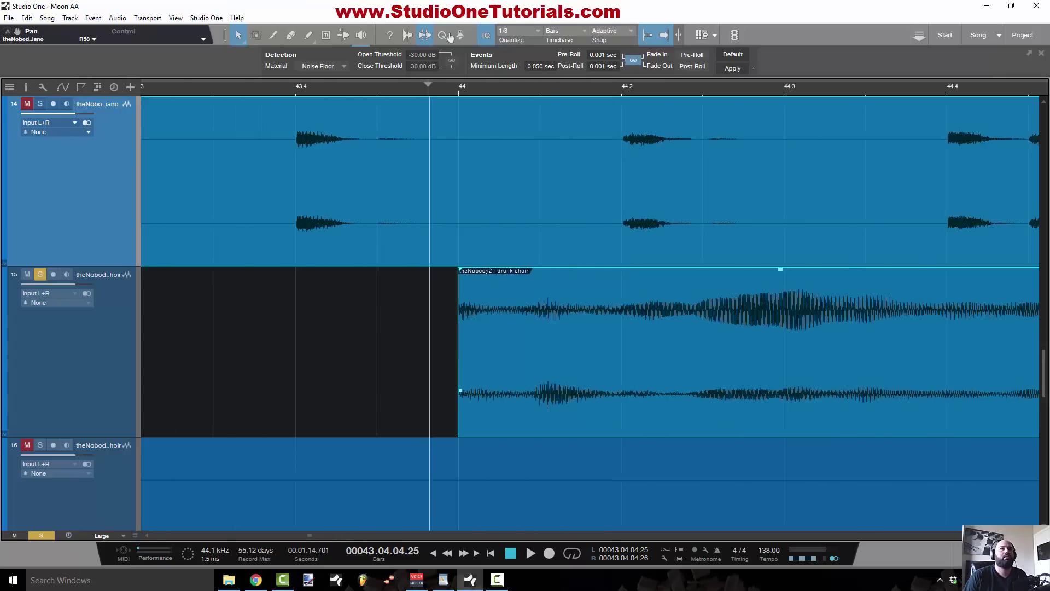
left_click(222, 91)
key("space")
left_click(222, 90)
scroll(478, 95, "up", 6)
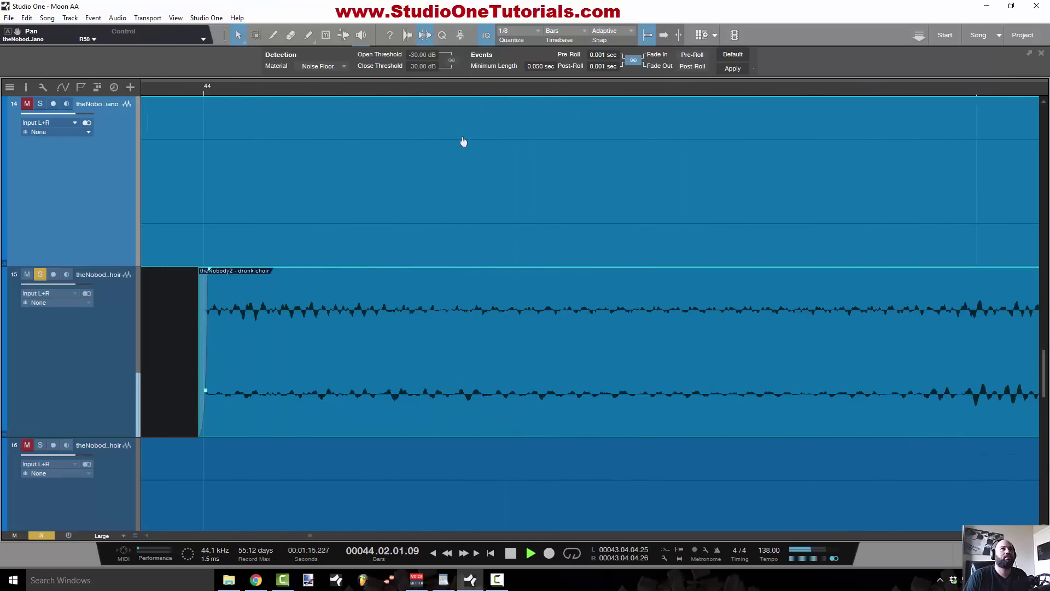
key("space")
left_click(176, 91)
key("space")
key("space")
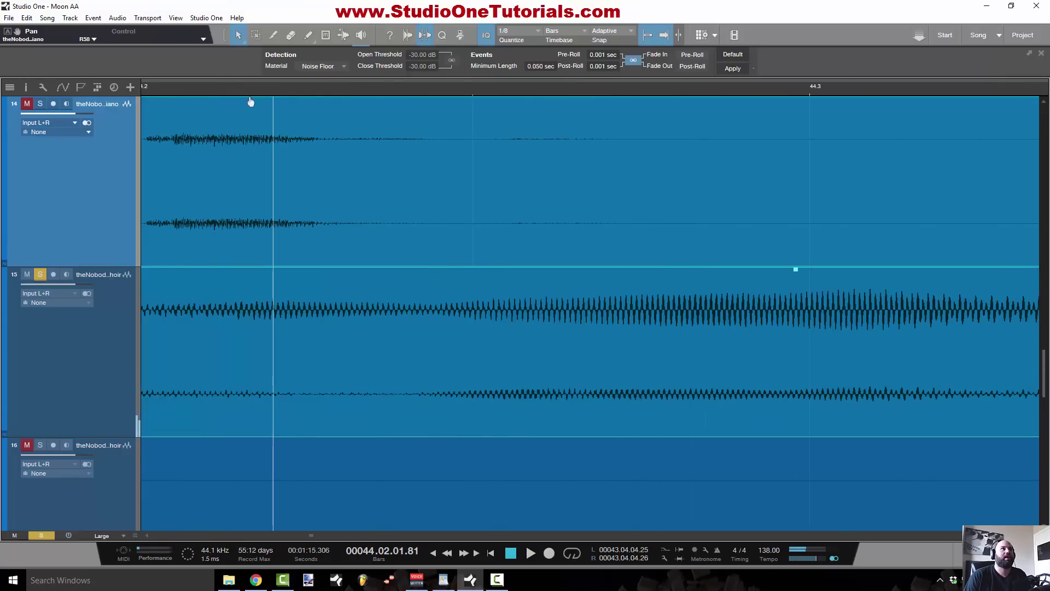
- Play the whole short drunk choir clip at bar 44, starting from about bar 43
key("w")
key("w")
key("w")
key("w")
key("w")
key("w")
key("w")
key("w")
key("w")
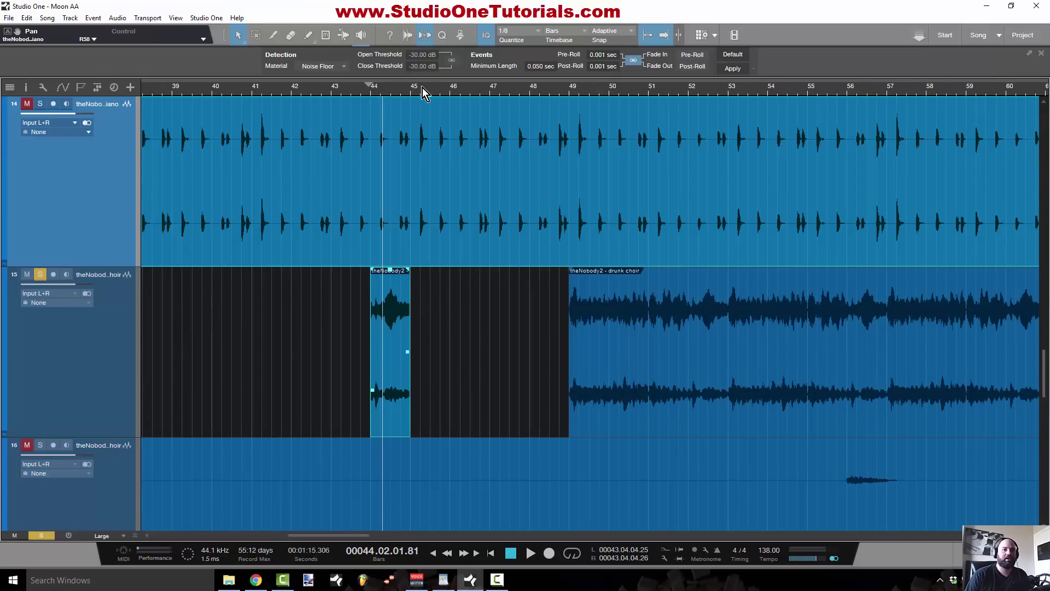
scroll(333, 97, "left", 1)
left_click(337, 95)
key("space")
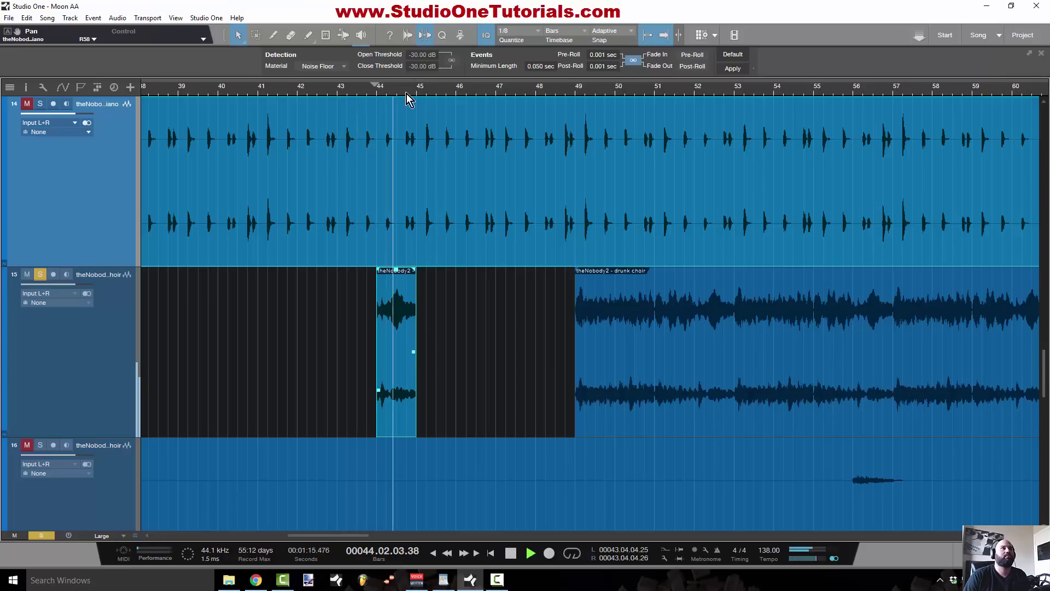
key("space")
- Play the start of the long drunk choir clip at bar 49 from just before its beginning
scroll(501, 130, "up", 5)
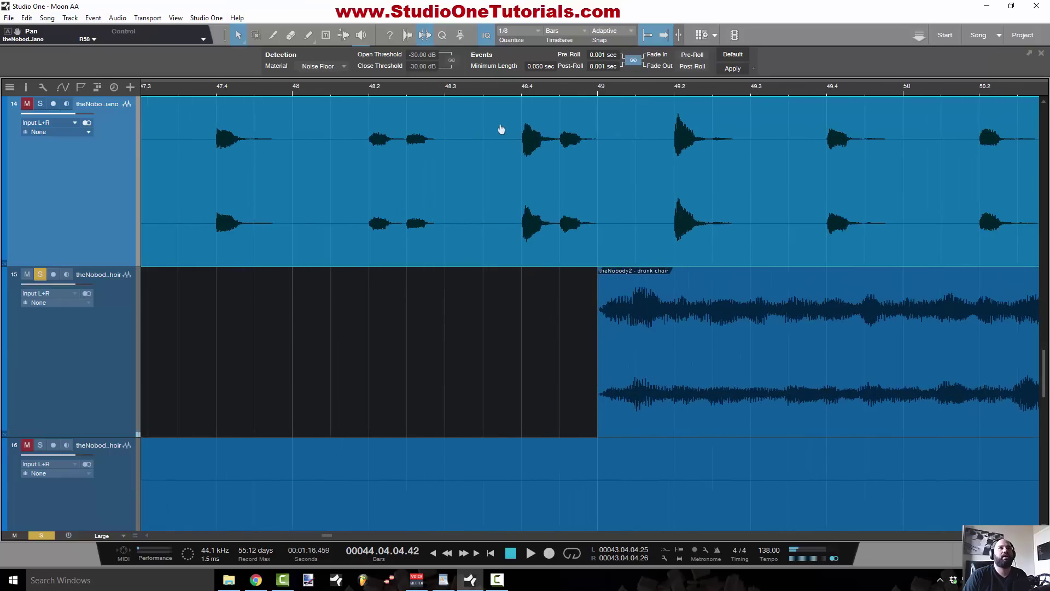
left_click(428, 88)
key("space")
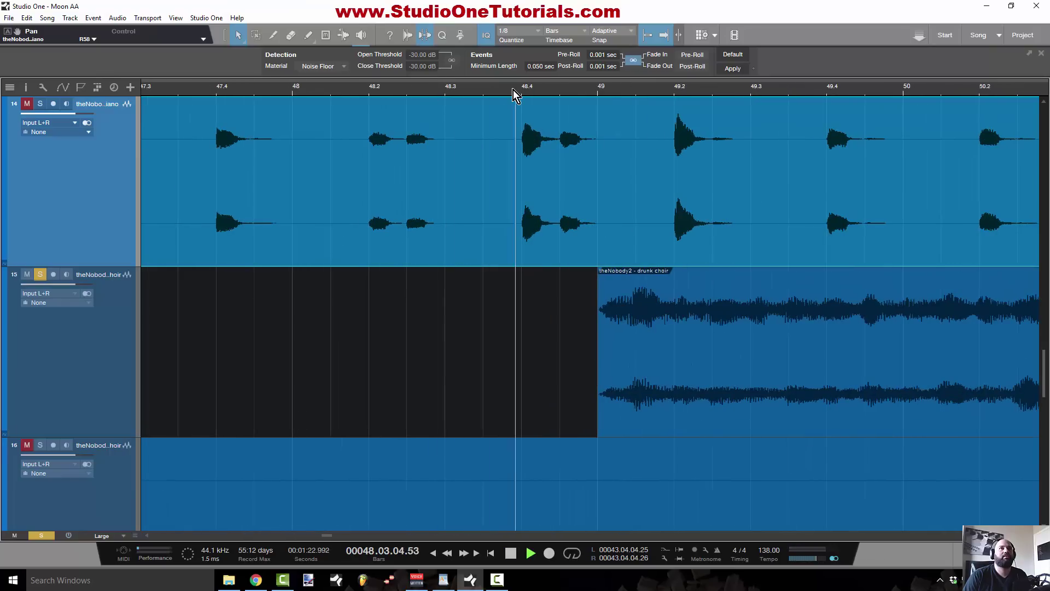
key("space")
scroll(449, 88, "down", 10)
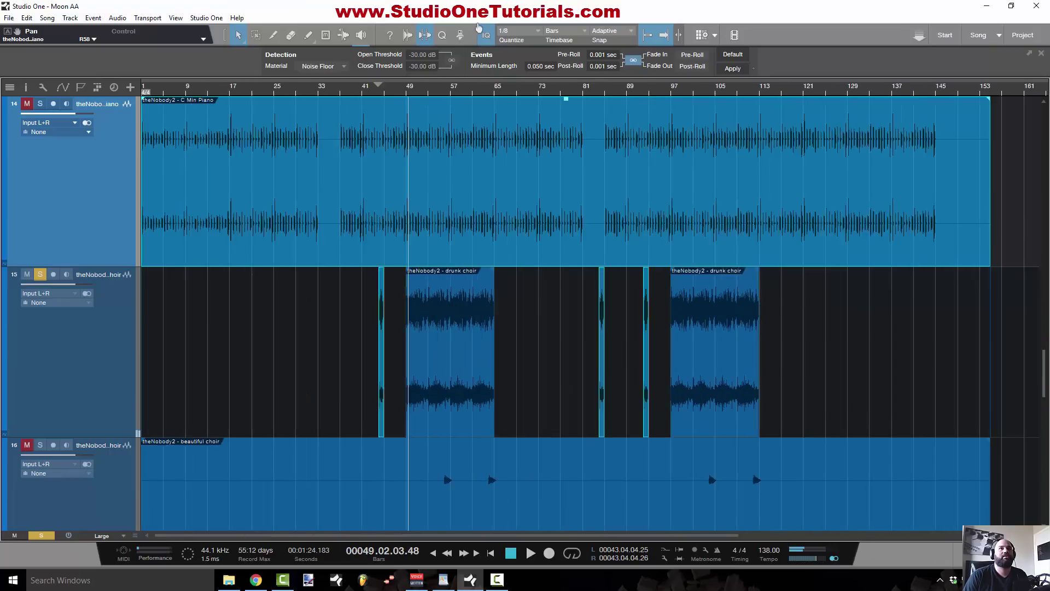
- Lengthen the fade-in of the selected short drunk choir clips at the bar 44 clip and straighten its curve to linear
scroll(366, 94, "up", 4)
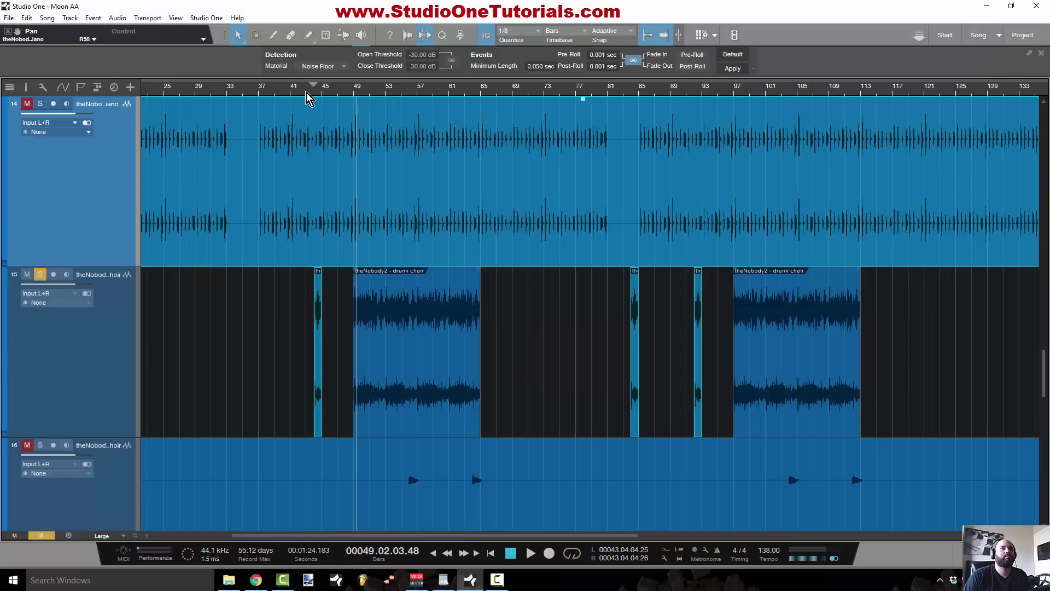
scroll(308, 93, "up", 8)
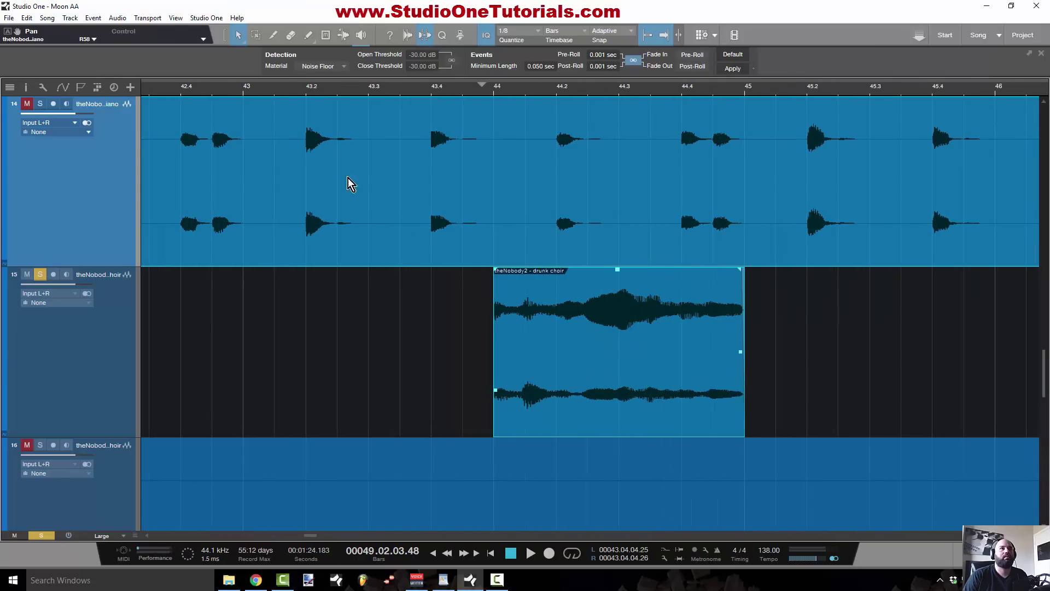
scroll(506, 94, "up", 4)
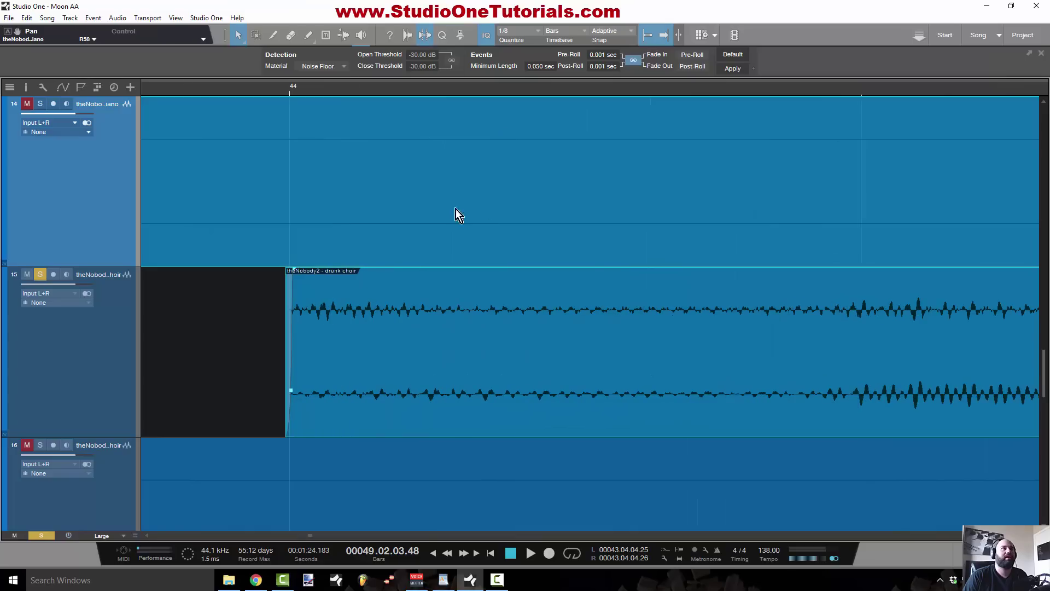
left_click_drag(291, 271, 340, 273)
left_click_drag(317, 392, 315, 351)
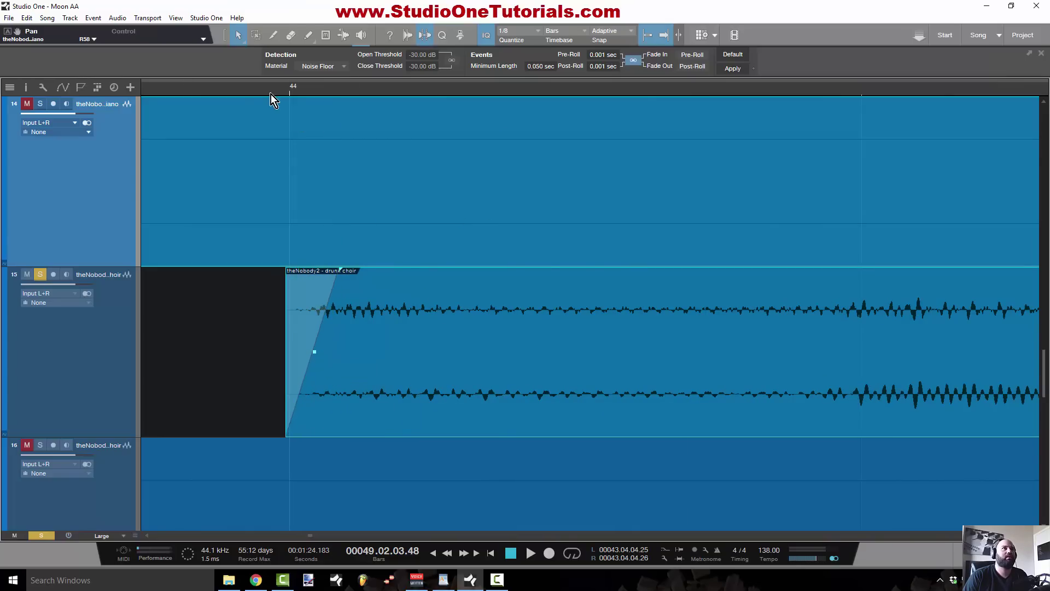
- Extend the fade-in of the short clip at bar 44 further and play its beginning before and after the change
key("w")
left_click(320, 87)
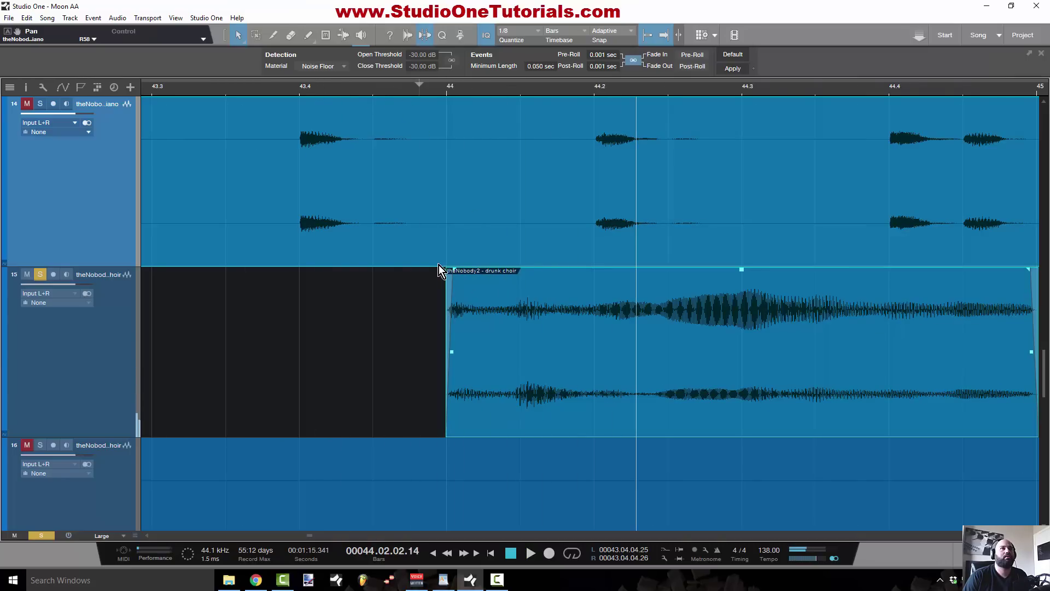
left_click_drag(455, 271, 487, 270)
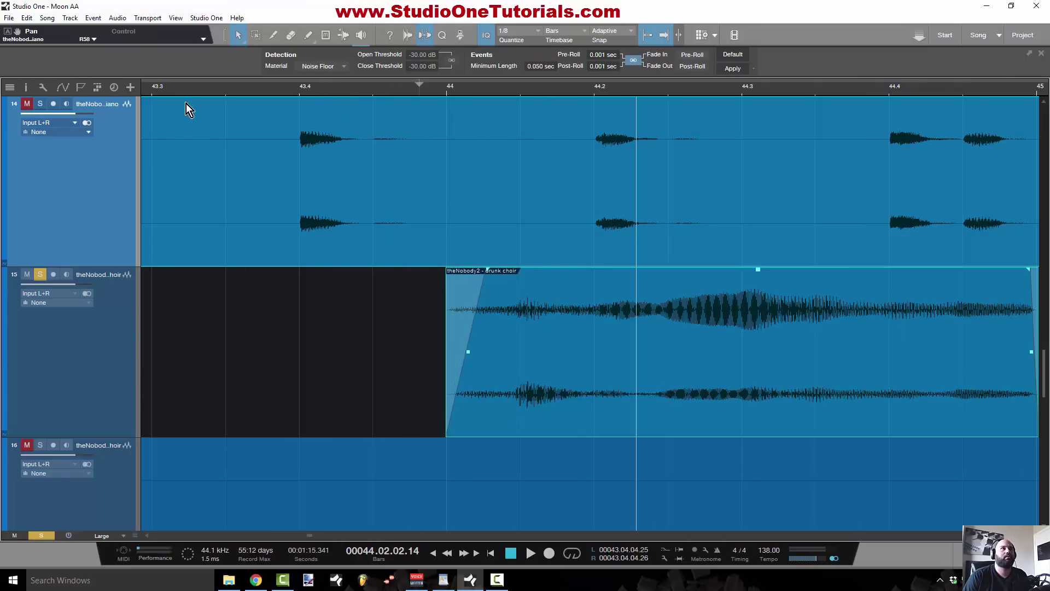
left_click(188, 86)
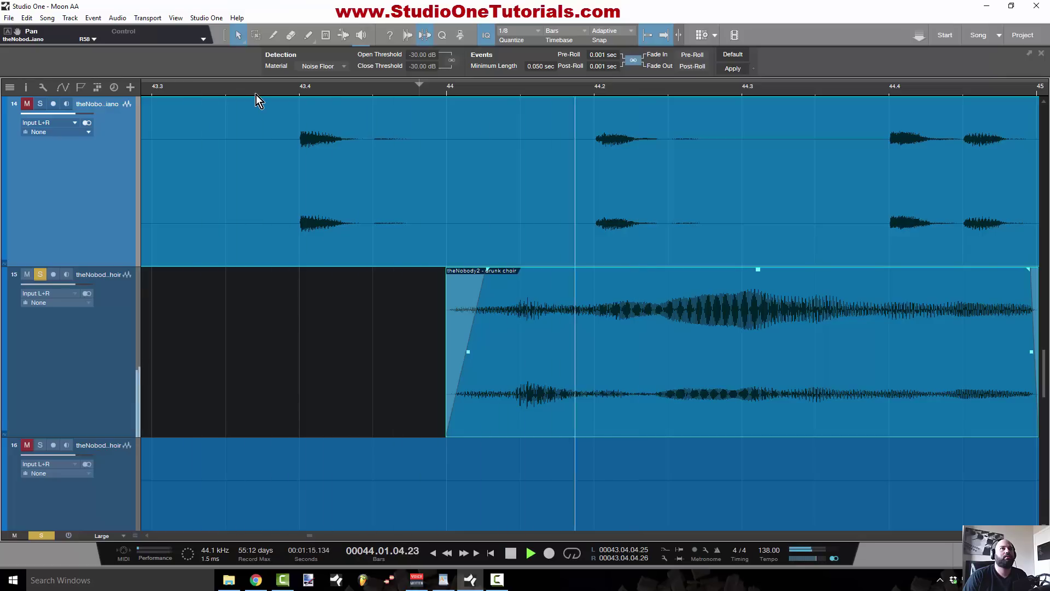
- Select the short drunk choir clips at bars 84 and 92 and play the beginning of the one at bar 84
key("w")
key("w")
key("w")
key("w")
key("w")
key("w")
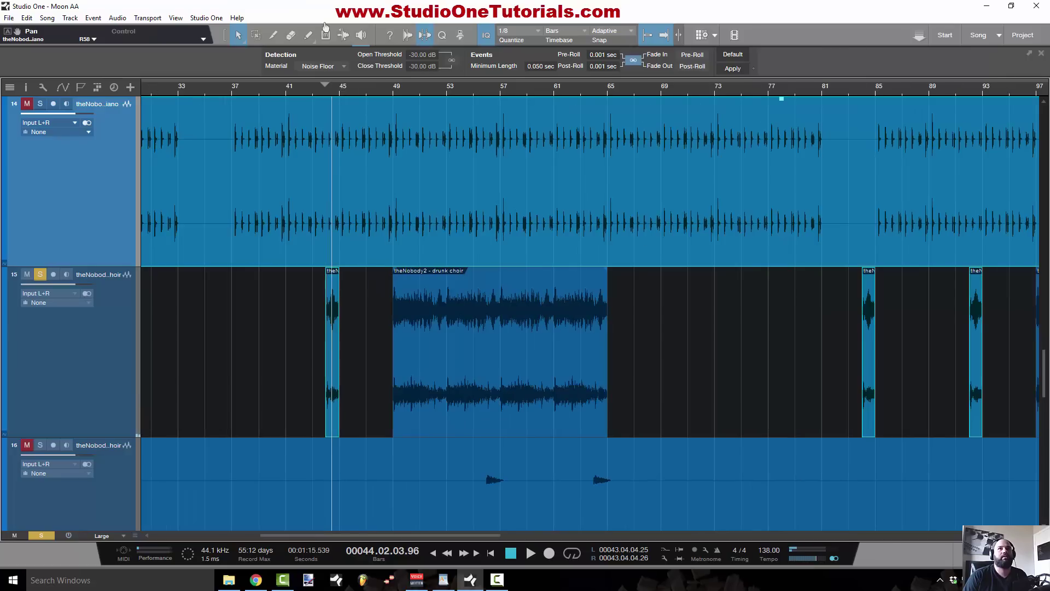
left_click_drag(793, 317, 992, 336)
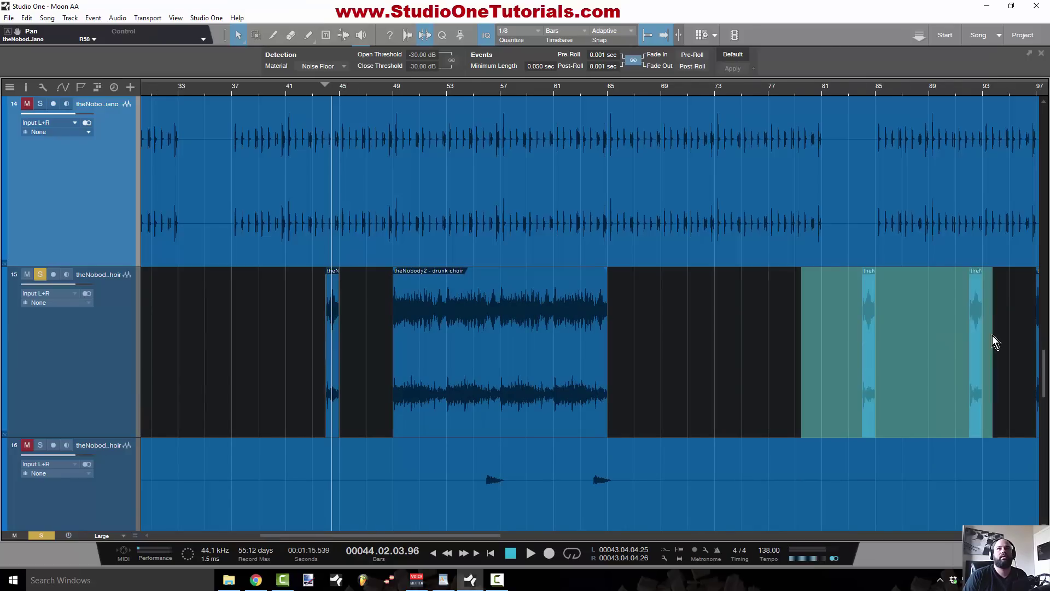
key("e")
key("e")
key("e")
key("e")
key("e")
key("e")
key("e")
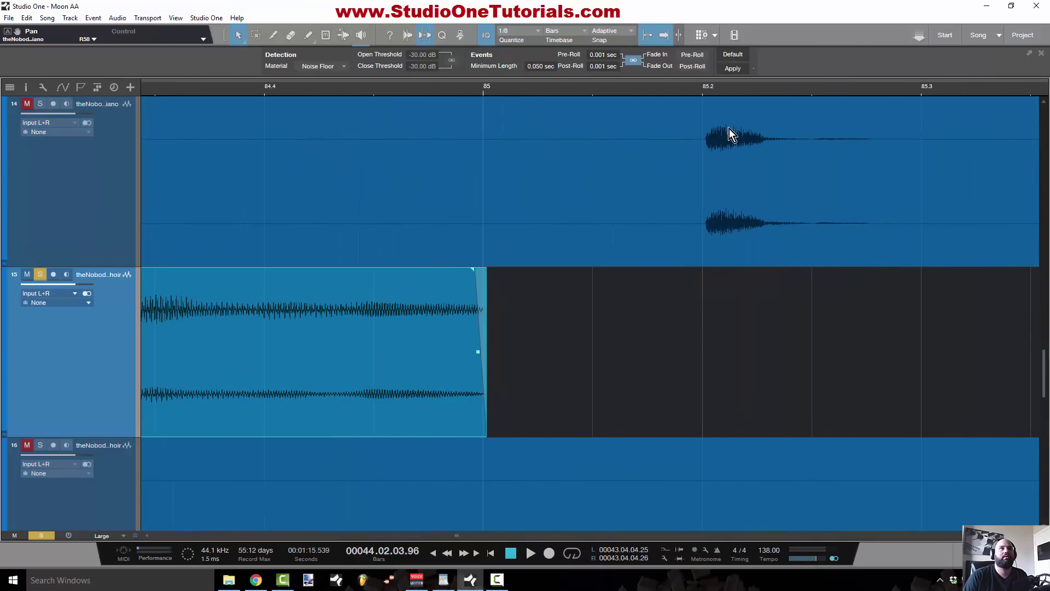
key("w")
key("w")
key("w")
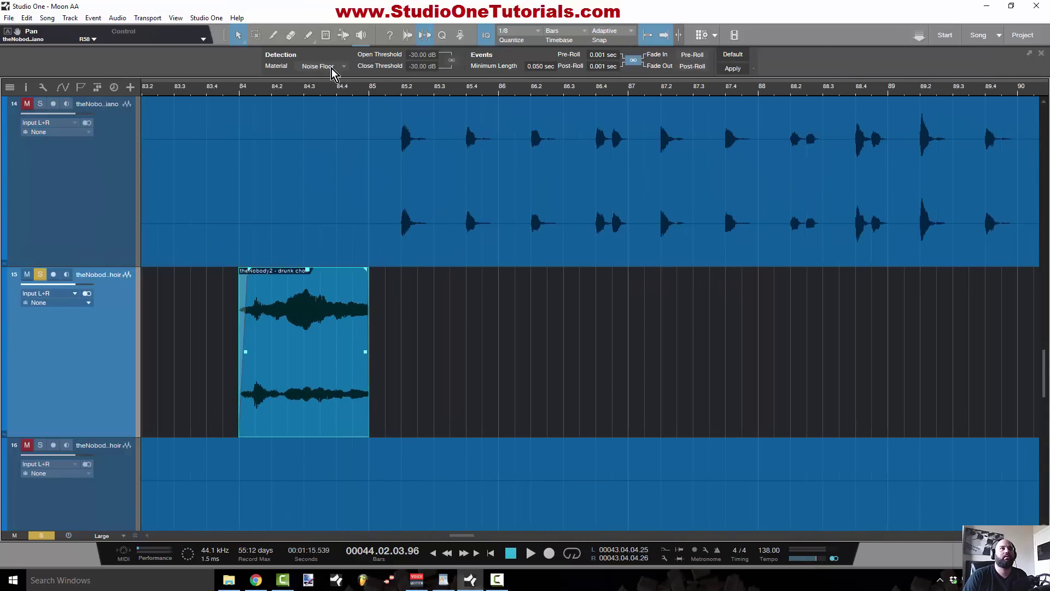
key("e")
key("e")
key("e")
left_click(154, 94)
key("space")
key("space")
- Select the two long drunk choir clips starting at bars 49 and 97
key("w")
key("w")
key("w")
key("w")
key("w")
key("w")
key("w")
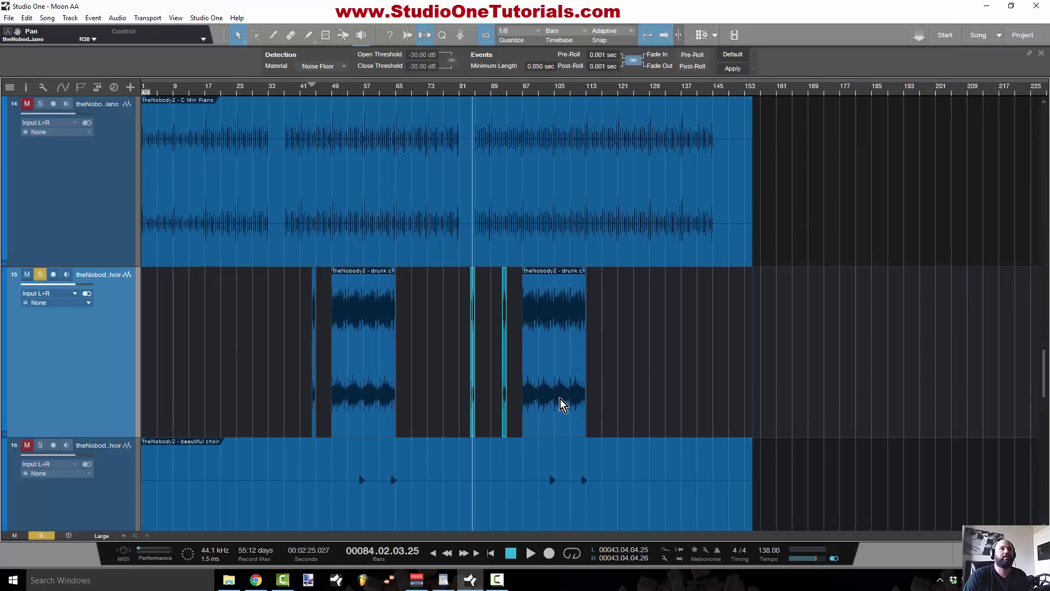
left_click(561, 405)
left_click(376, 405, "shift")
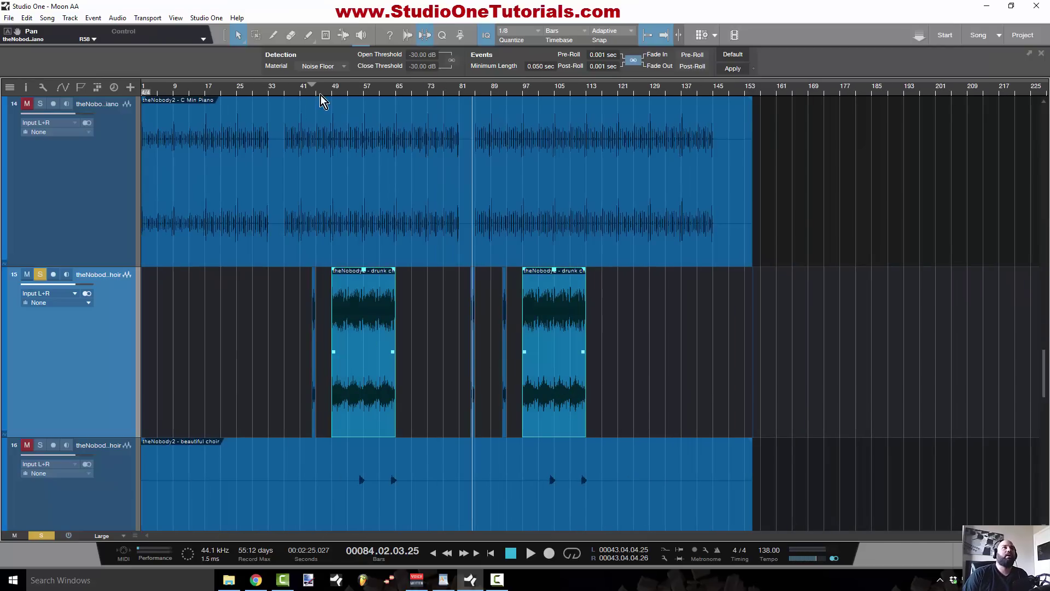
- Play the long drunk choir clip at bar 49, starting just before the clip begins
scroll(323, 101, "up", 6)
left_click(408, 91)
key("space")
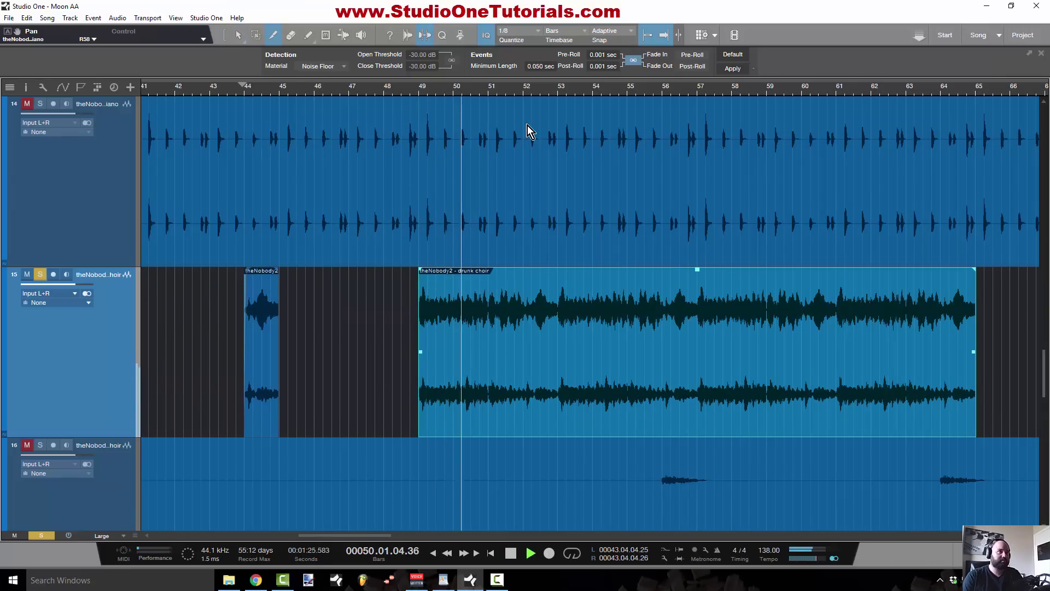
- Stop playback near bar 55 and split the long drunk choir clip at bar 55 where the audio dips
key("3")
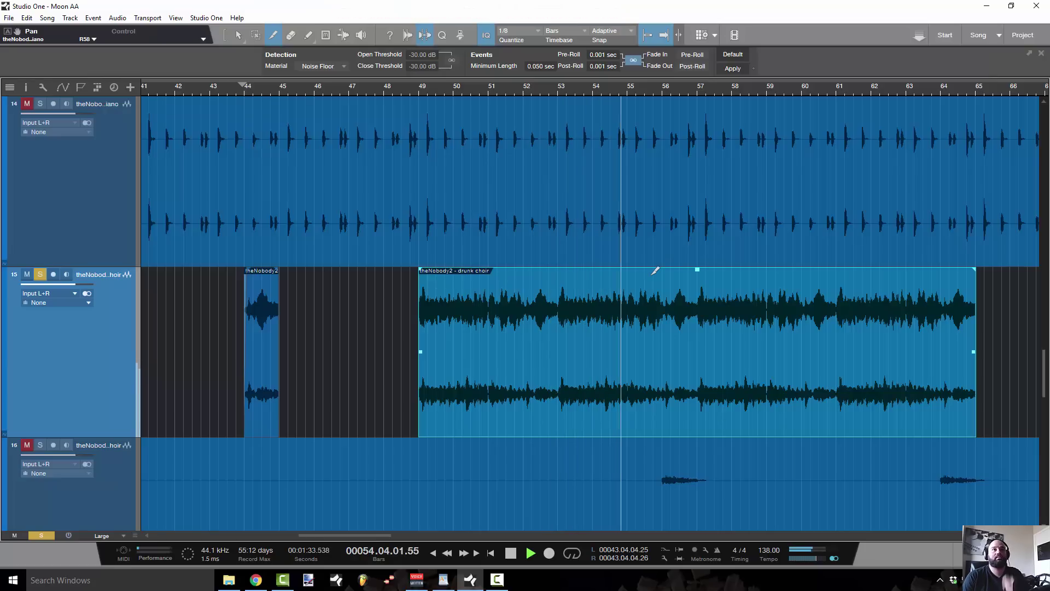
key("space")
left_click_drag(633, 94, 615, 279)
left_click_drag(627, 100, 579, 220)
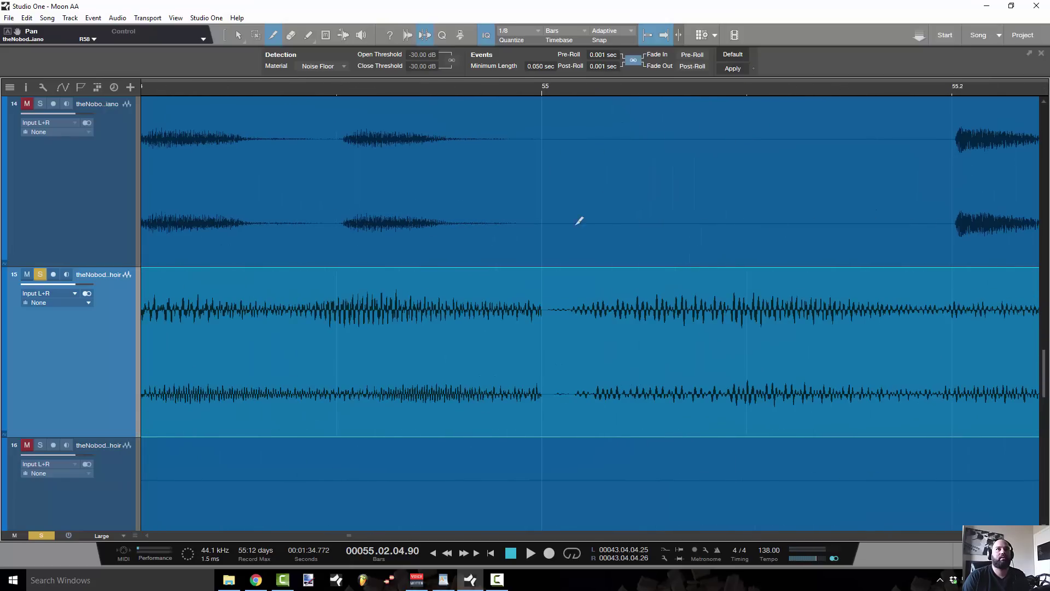
left_click(546, 272)
- Continue listening from bar 55 and split the long drunk choir clip again at bar 57
key("w")
key("w")
key("w")
key("w")
key("w")
key("w")
key("w")
key("w")
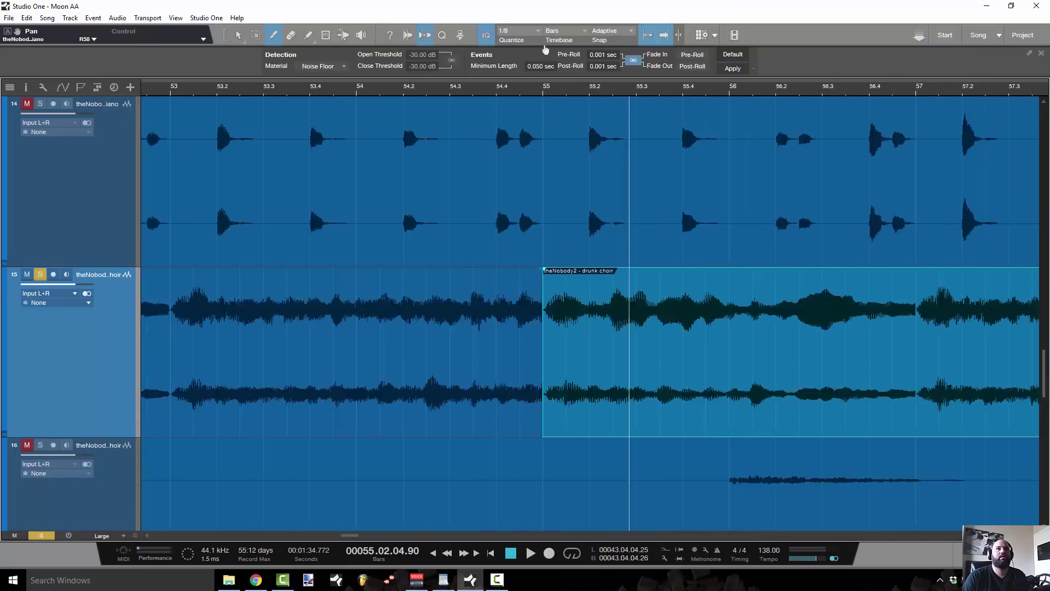
key("space")
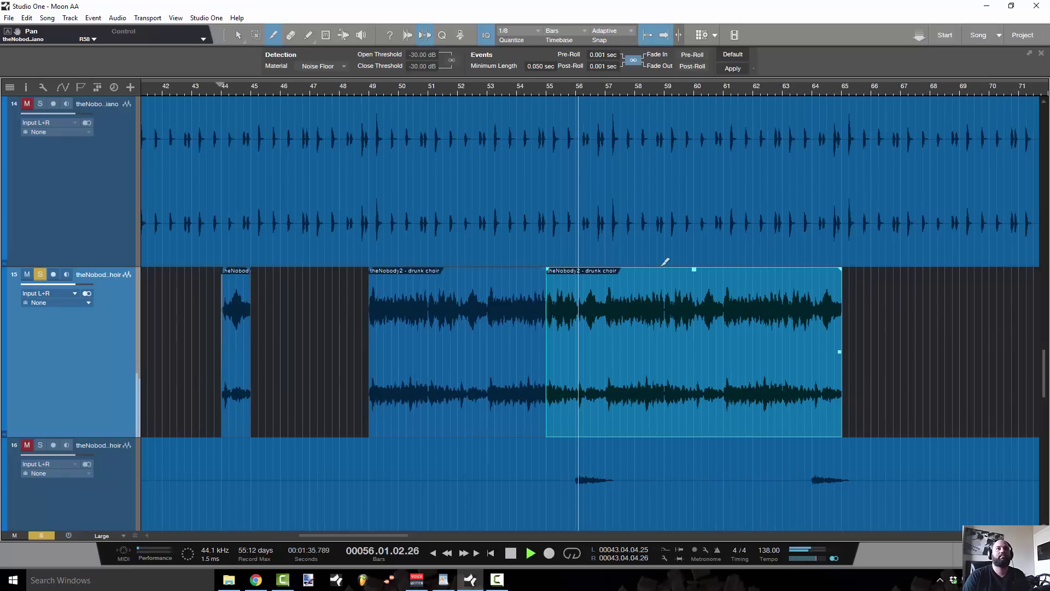
key("space")
left_click_drag(609, 93, 604, 149)
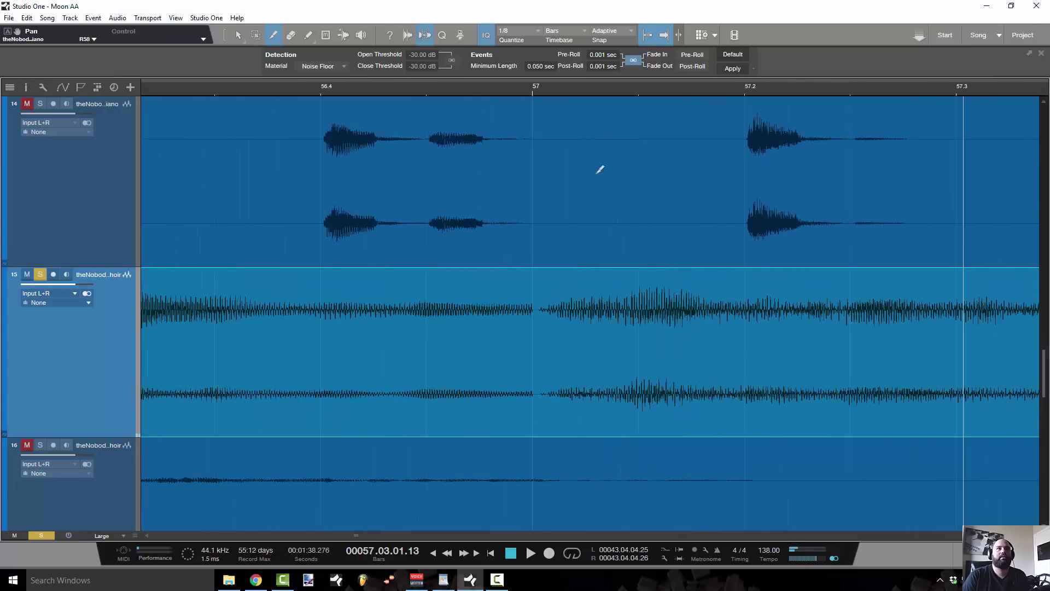
left_click(537, 280)
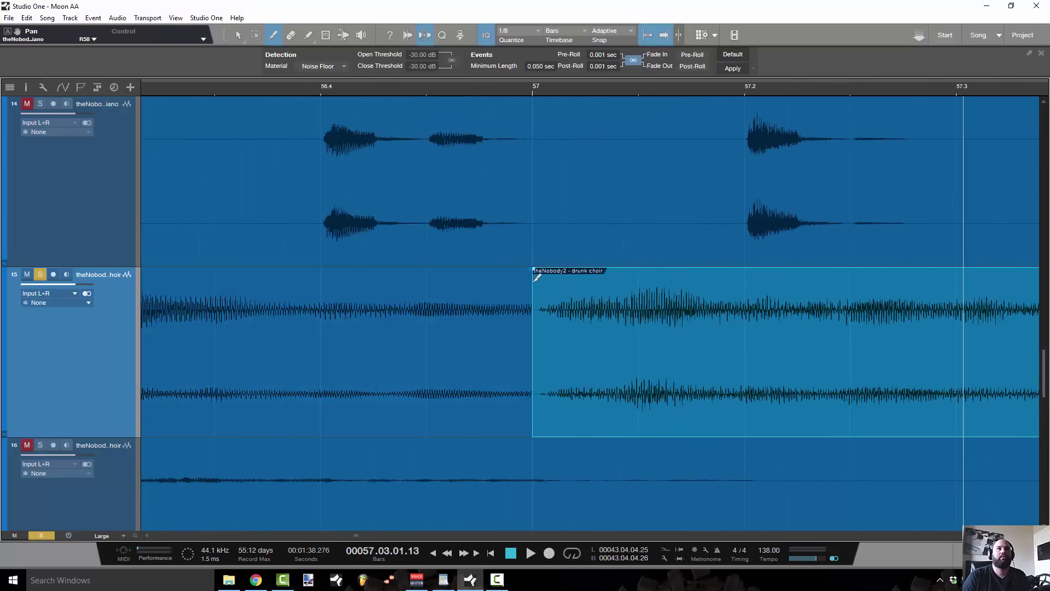
- Play the remaining drunk choir section from about bar 59 onward to locate the next split point
key("w")
key("w")
key("w")
key("w")
key("w")
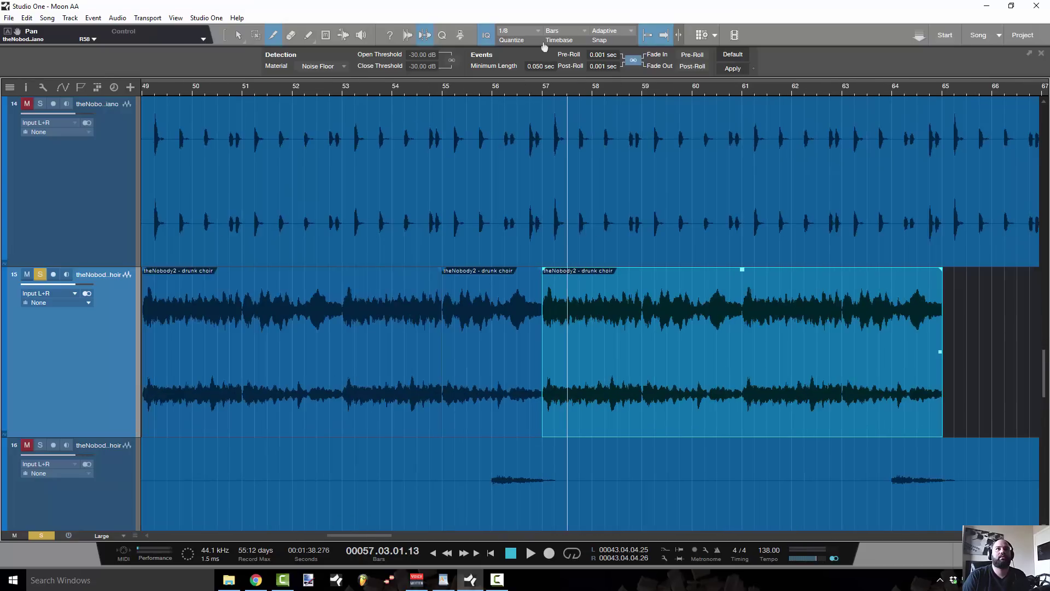
left_click(657, 93)
key("space")
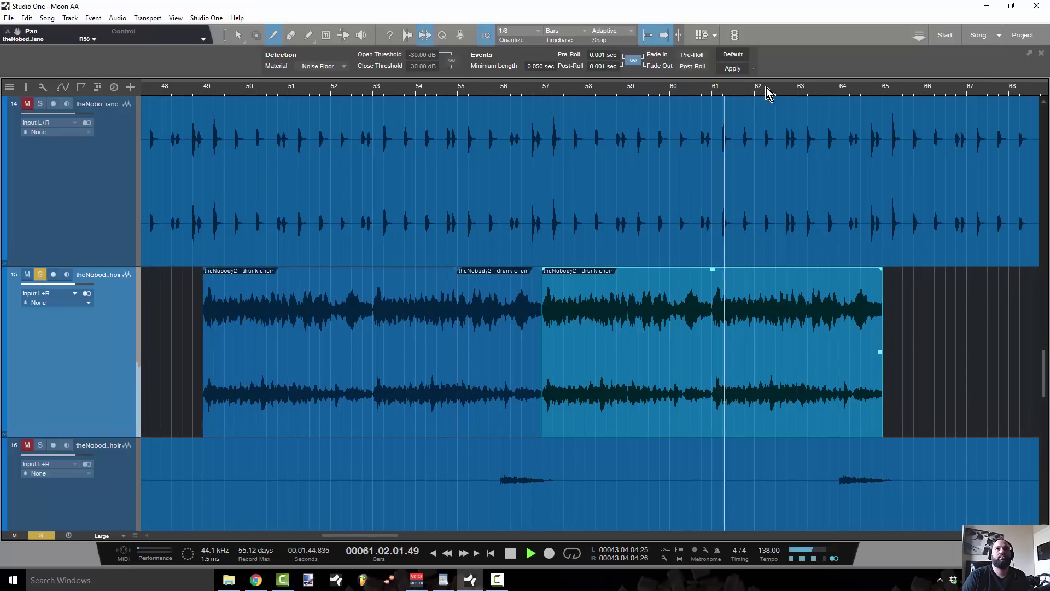
left_click(712, 93)
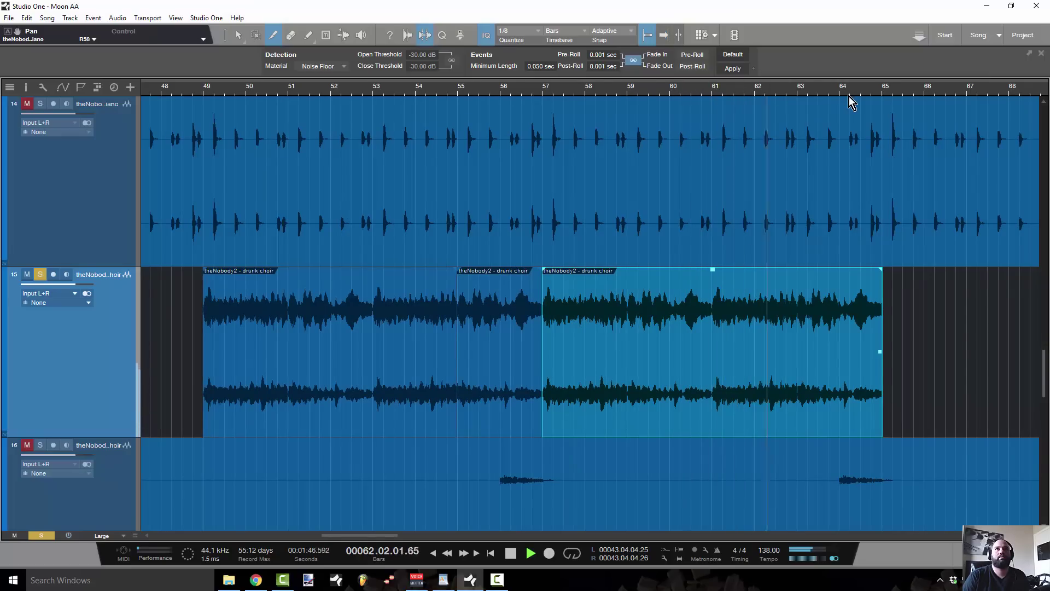
- Stop playback and split the last long drunk choir section at bar 63
key("e")
key("e")
key("e")
key("e")
key("space")
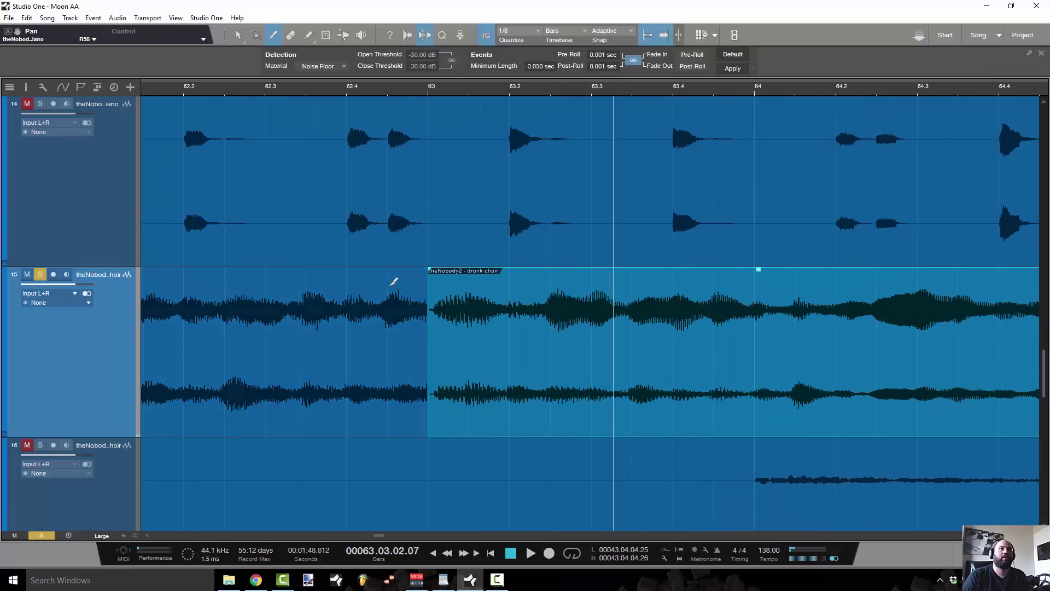
- Play across the bar 63 split through to the end of the last drunk choir clip
left_click(353, 94)
key("space")
key("w")
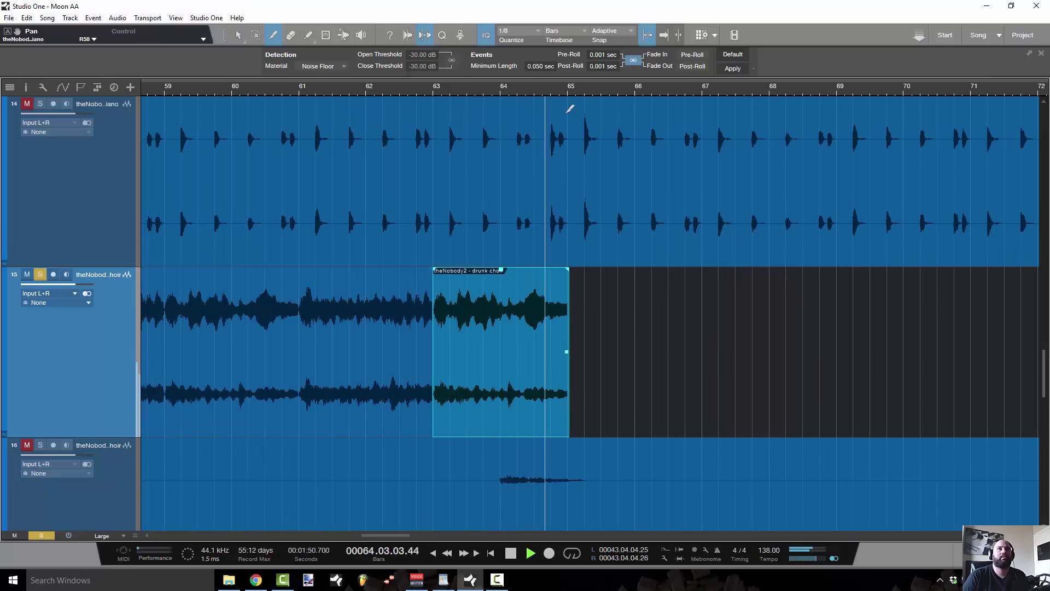
key("space")
- Trim the end of the last drunk choir clip back to bar 65, where its audio stops
left_click(655, 310)
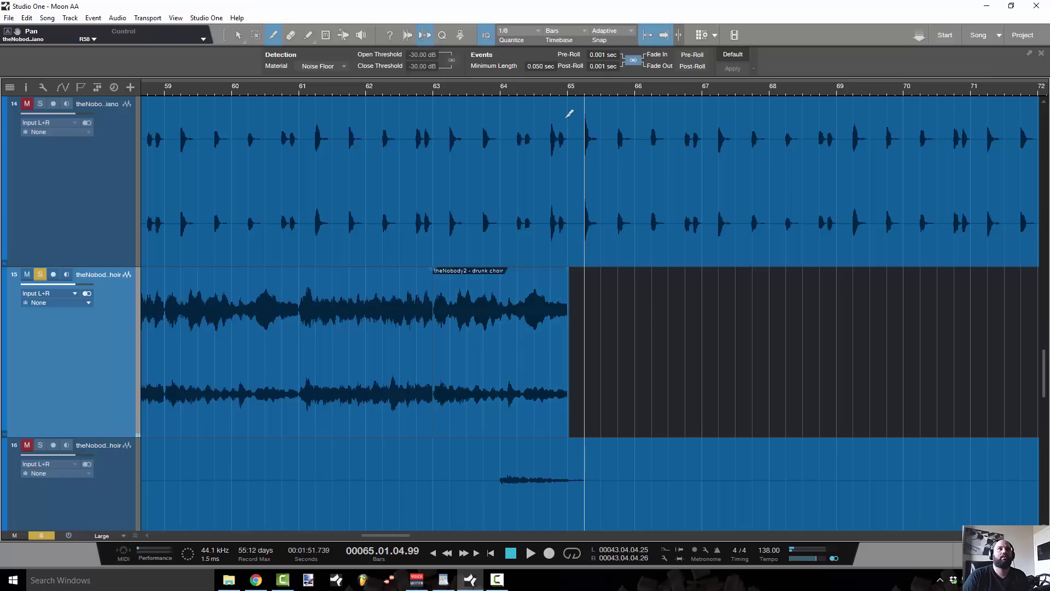
scroll(553, 133, "up", 5, "ctrl")
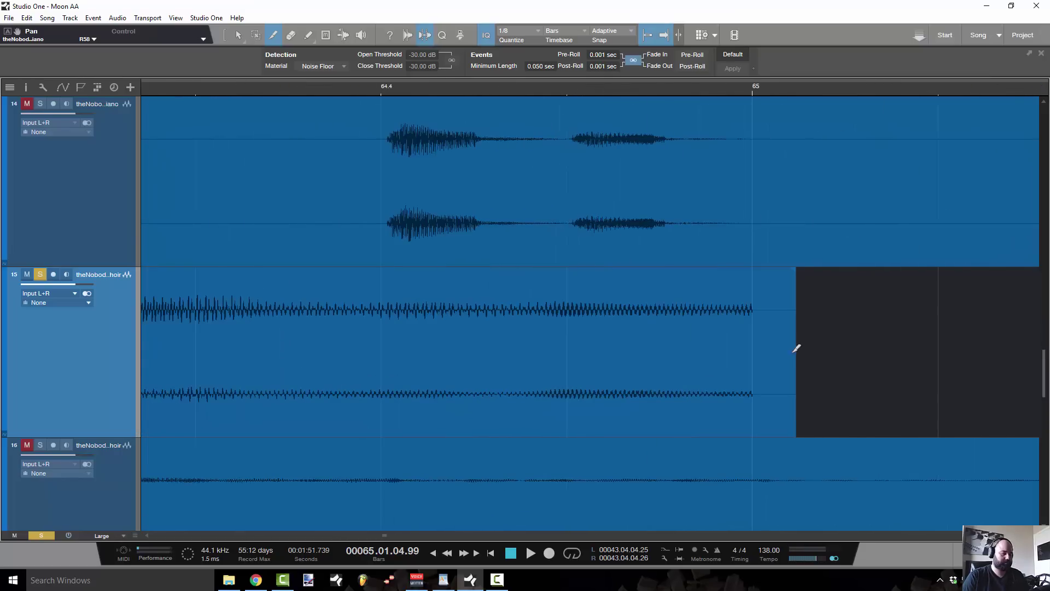
left_click_drag(801, 340, 752, 350)
scroll(924, 96, "down", 6, "ctrl")
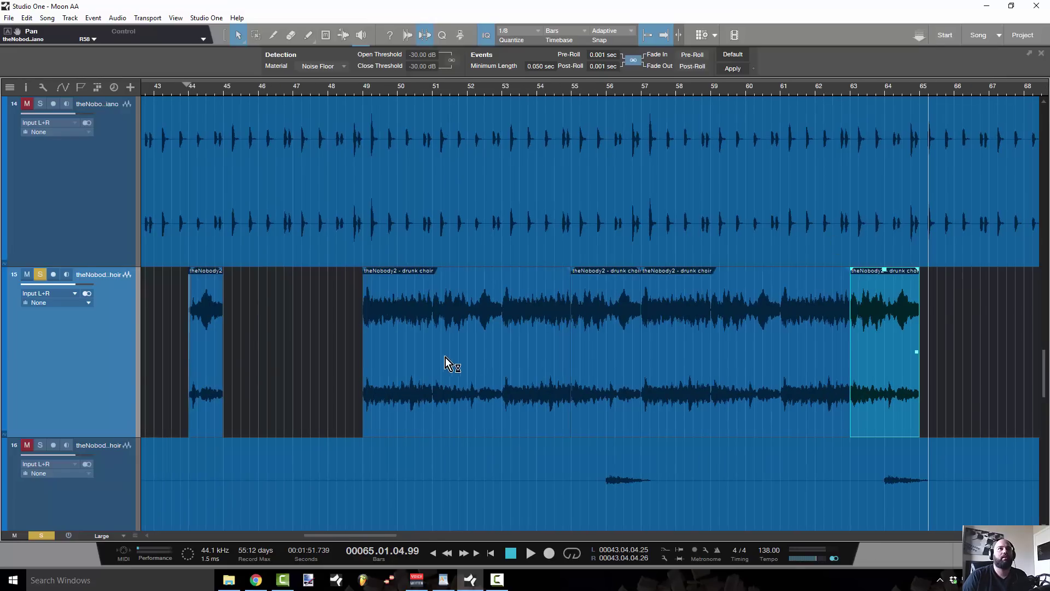
- Select the four consecutive drunk choir clips between bars 49 and 65 and add a curved fade-out to the end of each
left_click_drag(444, 351, 453, 366)
left_click_drag(527, 344, 519, 383)
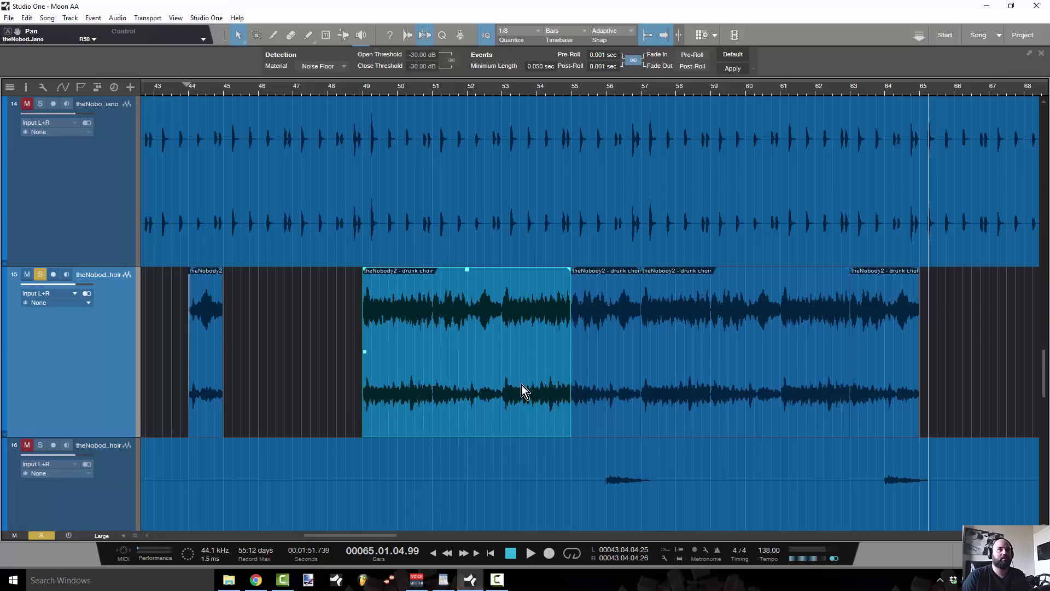
left_click(614, 374, "shift")
left_click(681, 366, "shift")
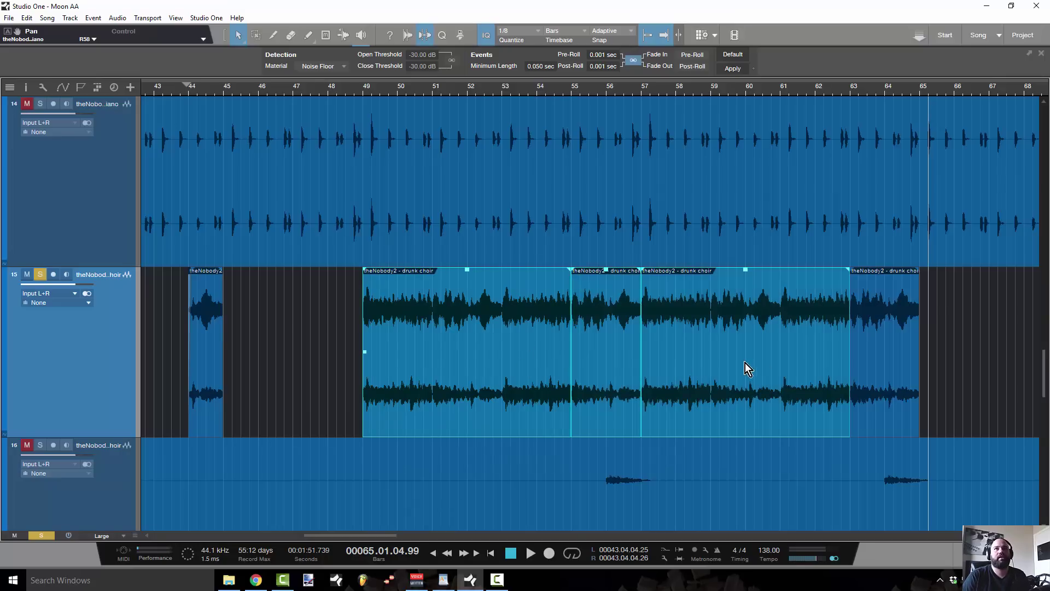
left_click(875, 364, "shift")
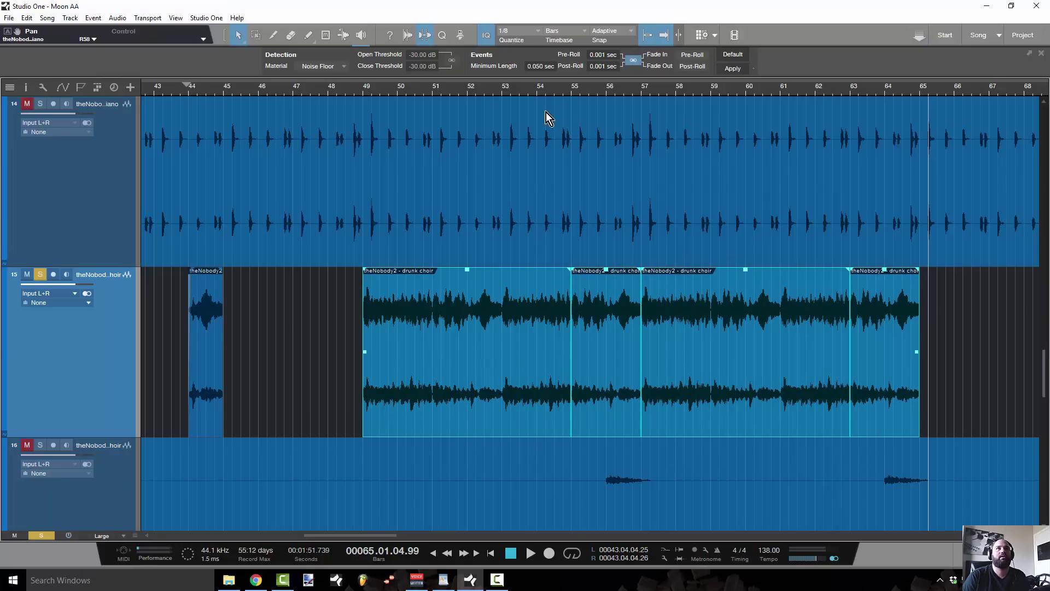
left_click_drag(565, 97, 561, 162)
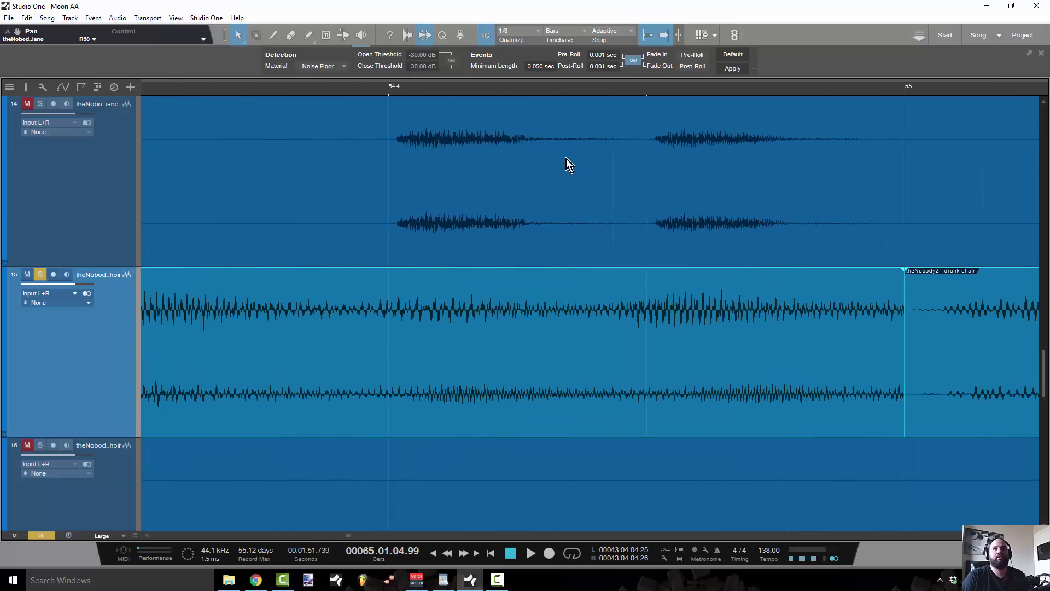
scroll(944, 93, "up", 4, "ctrl")
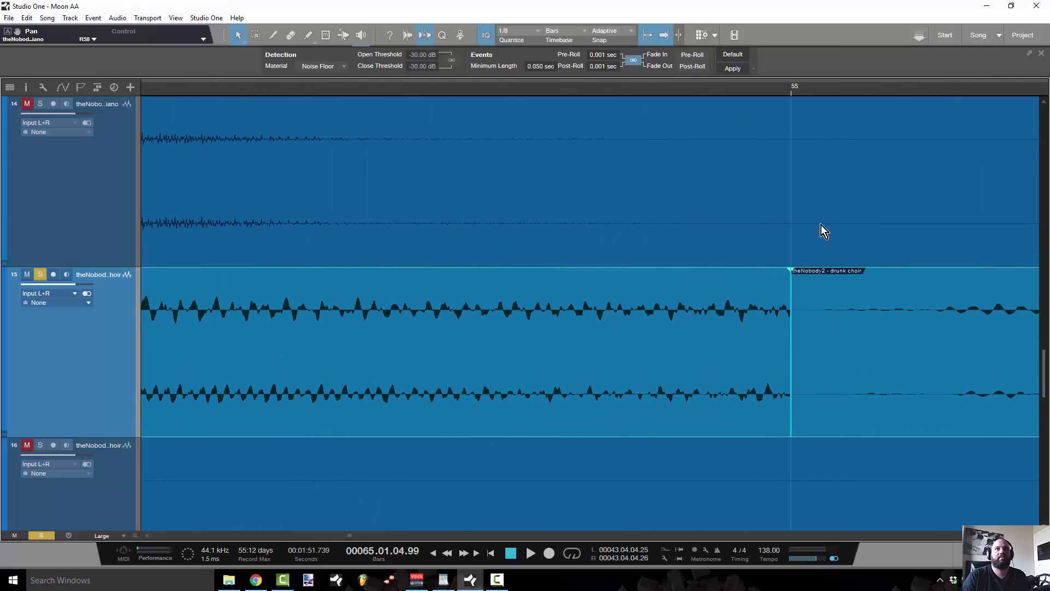
left_click_drag(783, 267, 624, 273)
left_click_drag(711, 355, 711, 343)
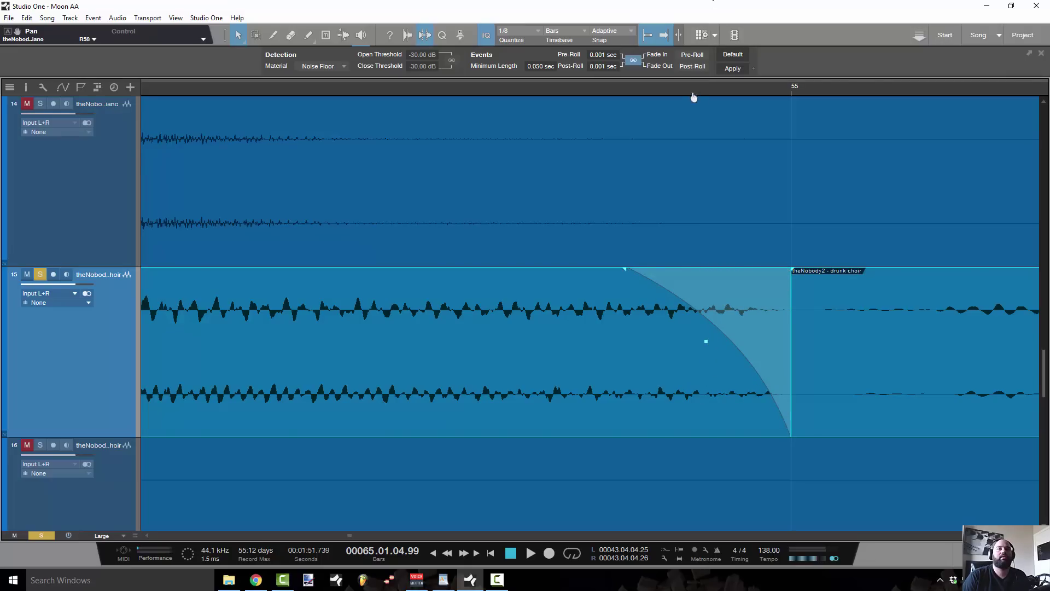
- Play from about bar 54 across the bar 55 split to check the new fade-out
key("w")
key("w")
key("w")
key("w")
key("w")
key("w")
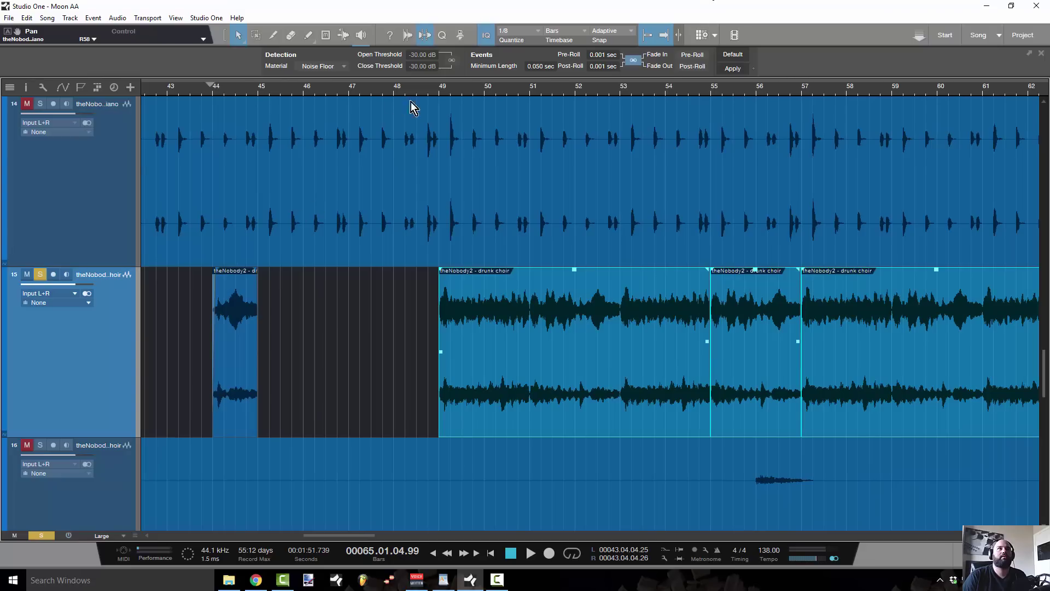
left_click(672, 92)
key("space")
key("space")
- Lengthen the selected drunk choir clips' fade-outs slightly and play across the bar 55 split
key("e")
key("e")
key("e")
key("e")
left_click_drag(636, 271, 628, 273)
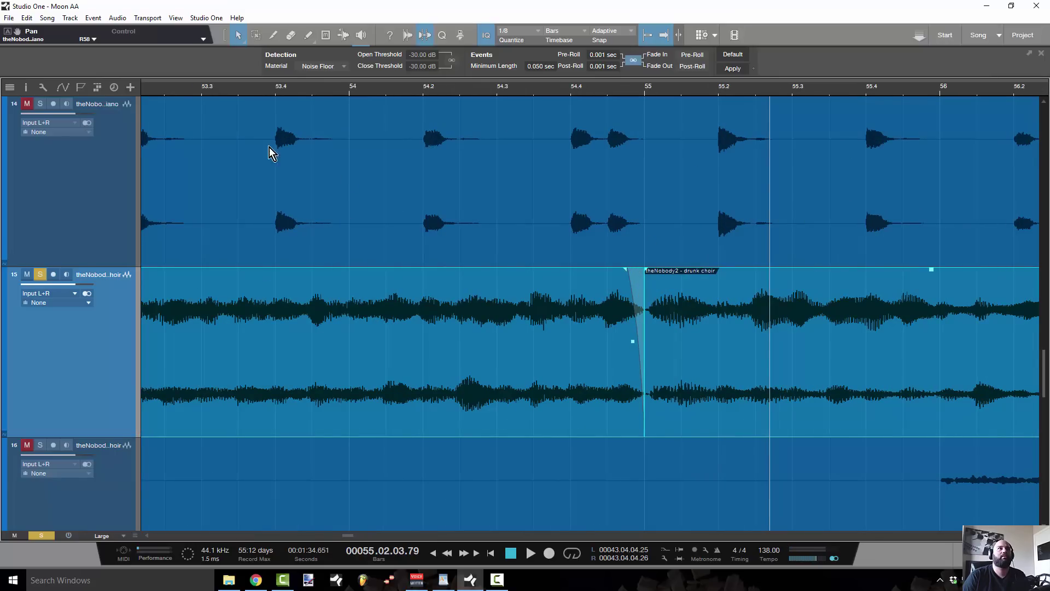
left_click(146, 91)
key("space")
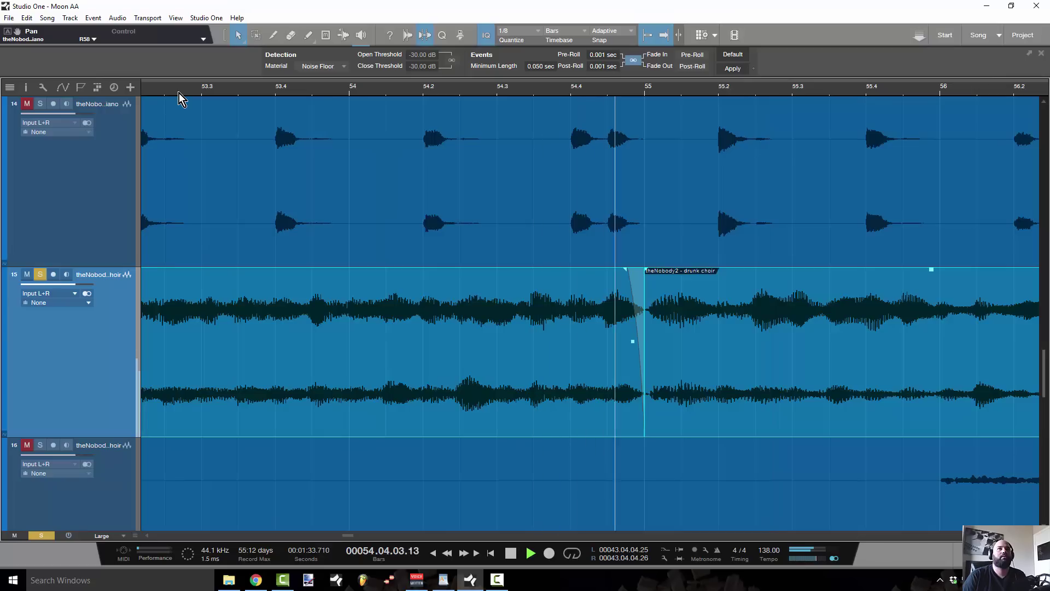
key("space")
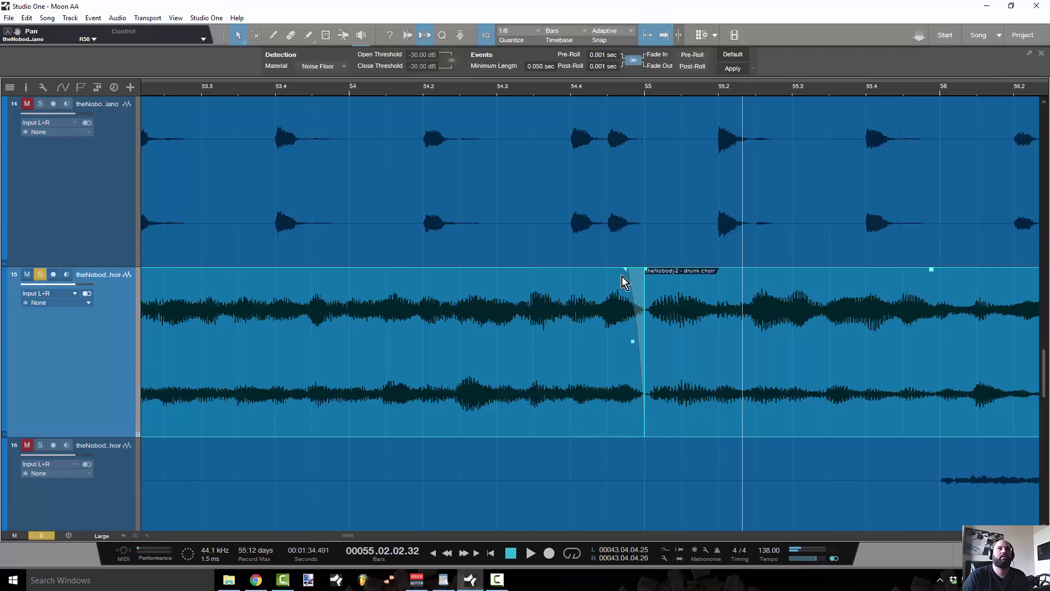
- Extend the selected clips' fade-outs further, to about 250 ms, and listen across the bar 55 split again
left_click_drag(626, 273, 602, 269)
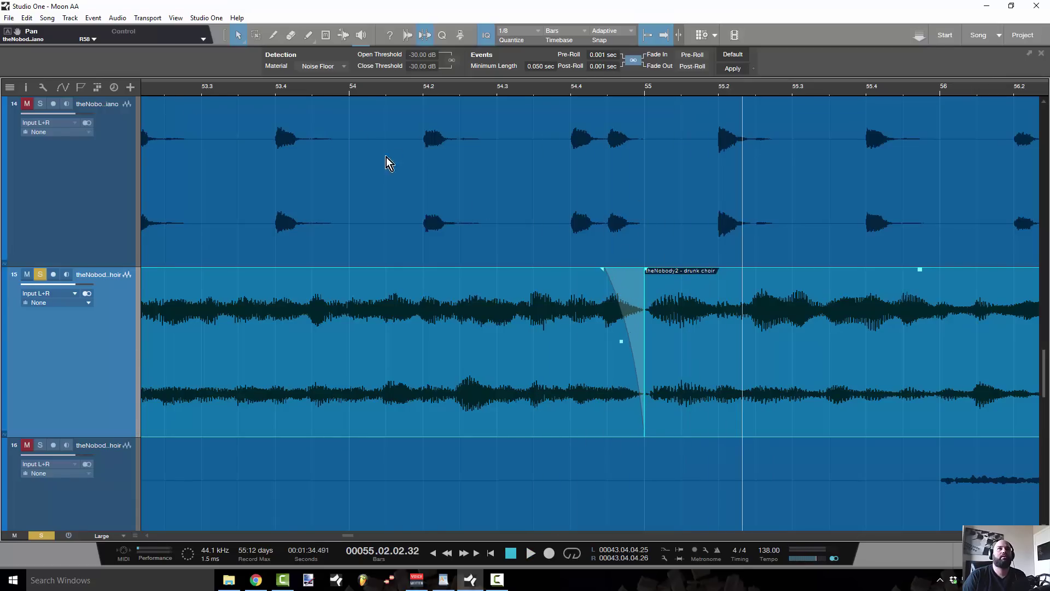
left_click(208, 95)
key("space")
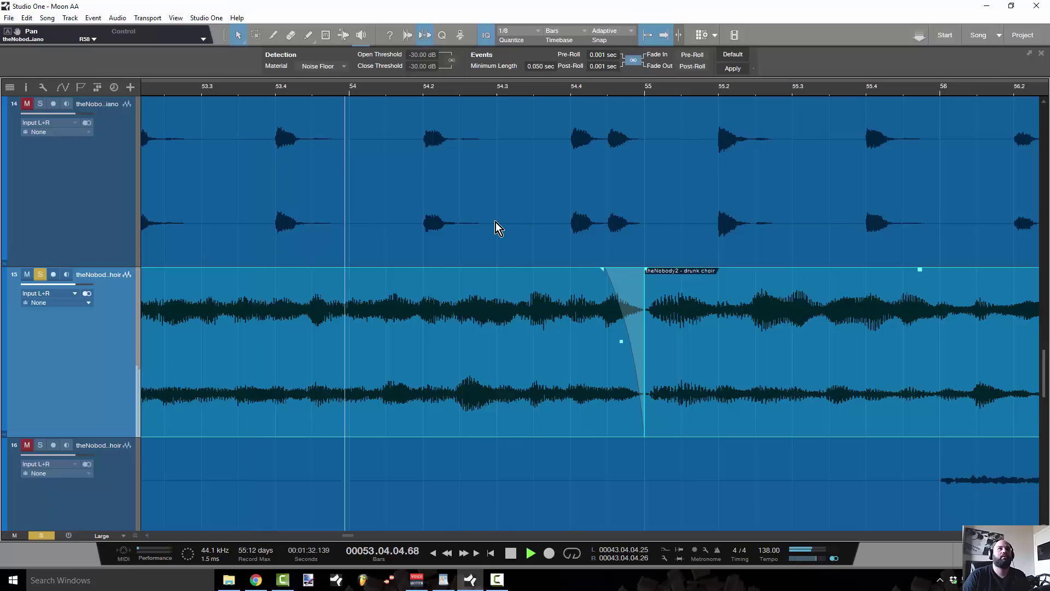
key("space")
- Straighten the selected clips' fade-out curves to linear and audition the transition at bar 55
left_click_drag(622, 344, 622, 352)
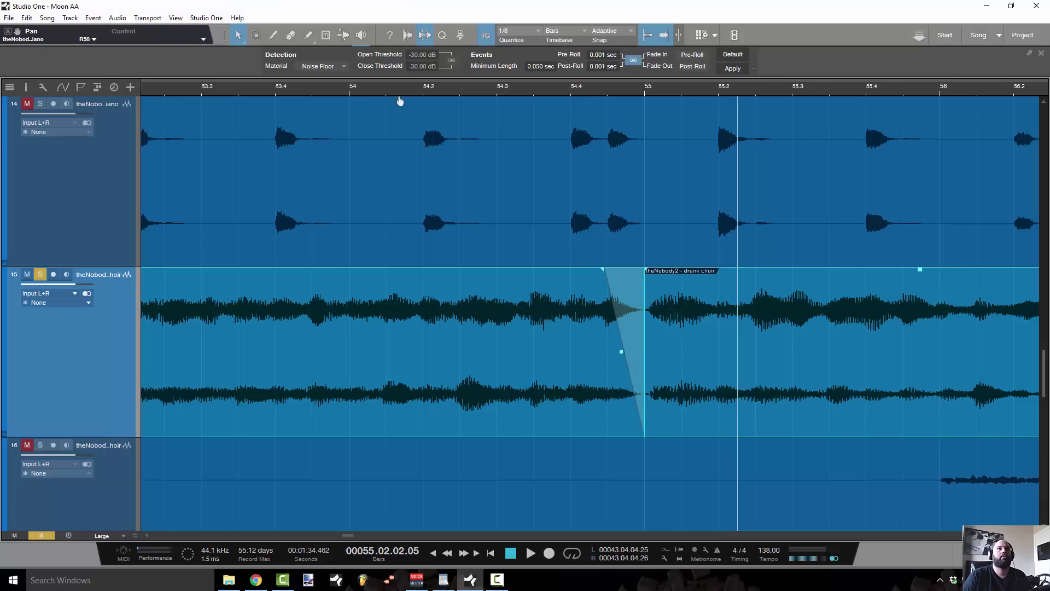
left_click(305, 92)
key("space")
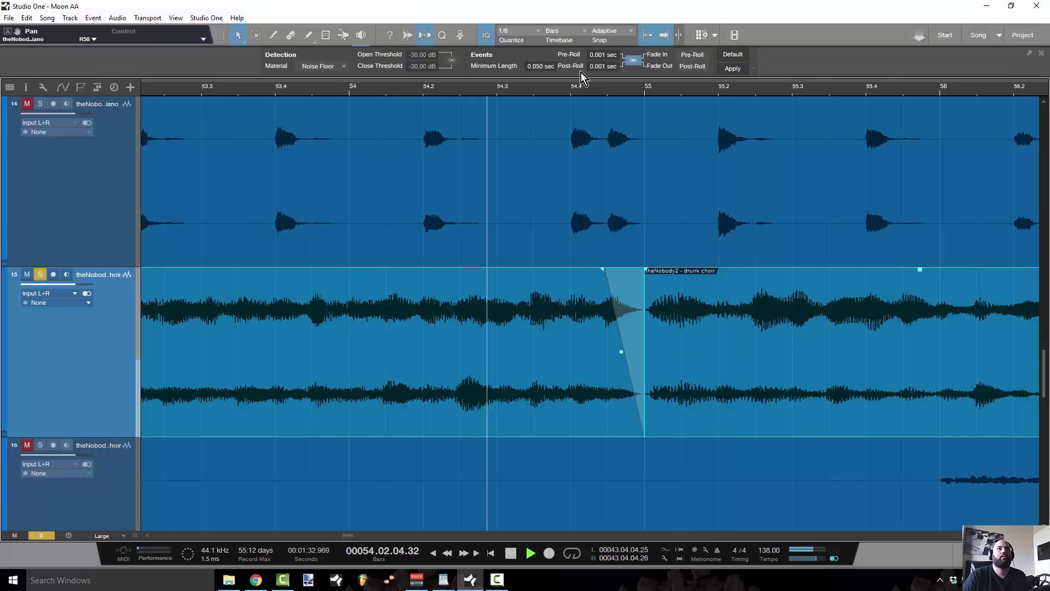
key("space")
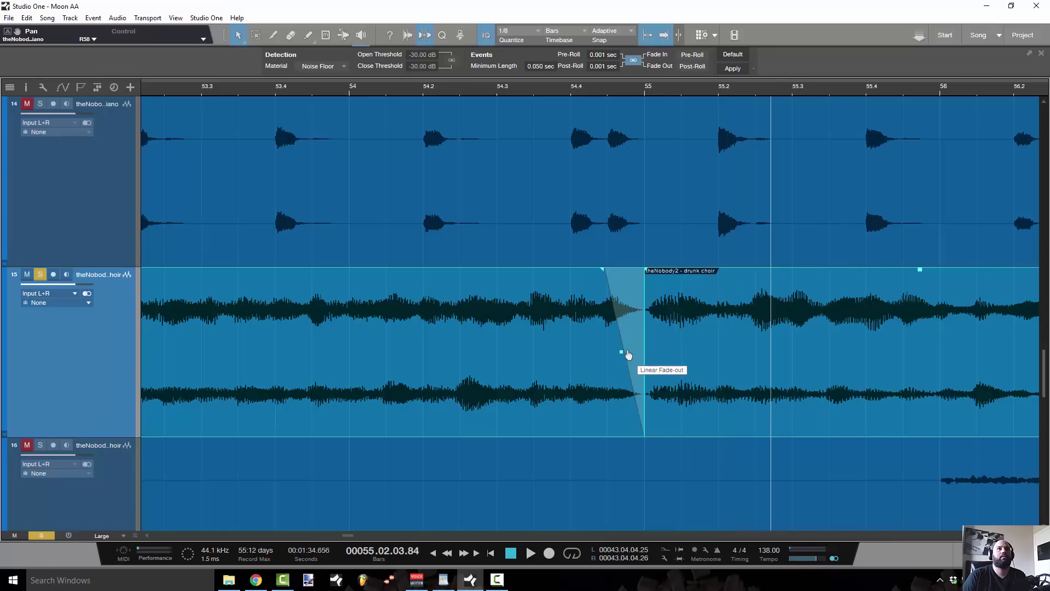
- Trim the end of the drunk choir clip before bar 55 back slightly ahead of the barline and play the transition
left_click_drag(640, 93, 633, 157)
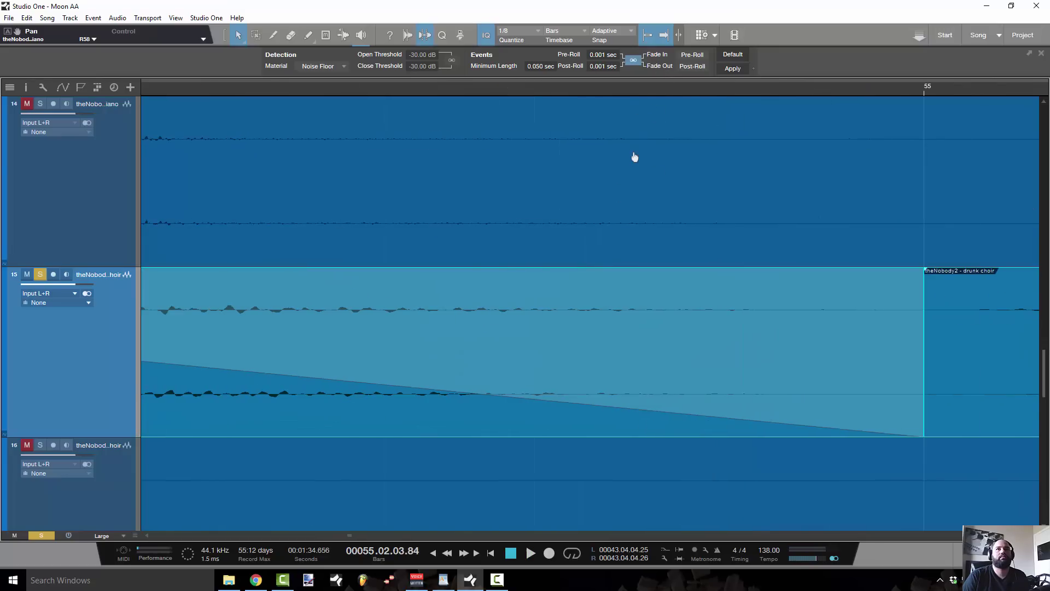
left_click_drag(921, 323, 882, 334)
left_click_drag(805, 93, 809, 42)
left_click(470, 92)
key("space")
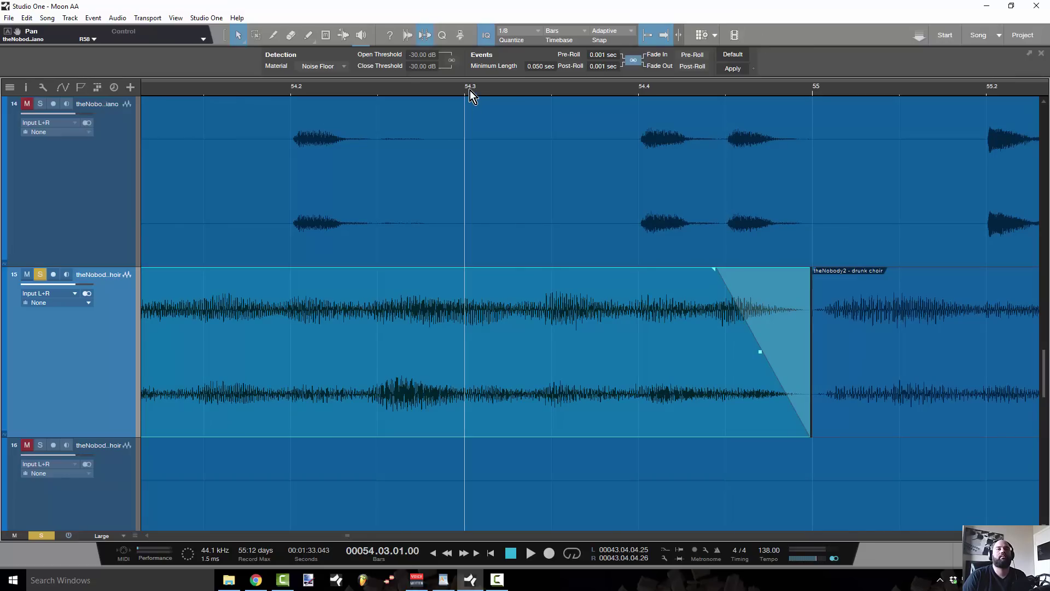
key("space")
- Shorten the linear fade-out of the clip ending near bar 55 to 183 ms and play across the transition
left_click_drag(451, 94, 646, 66)
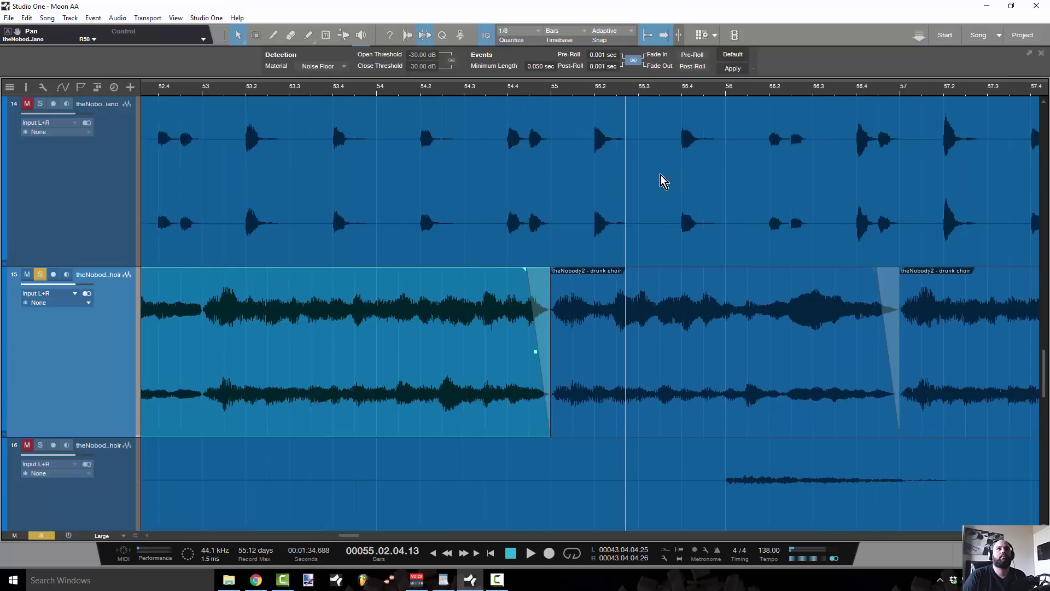
left_click_drag(514, 272, 522, 272)
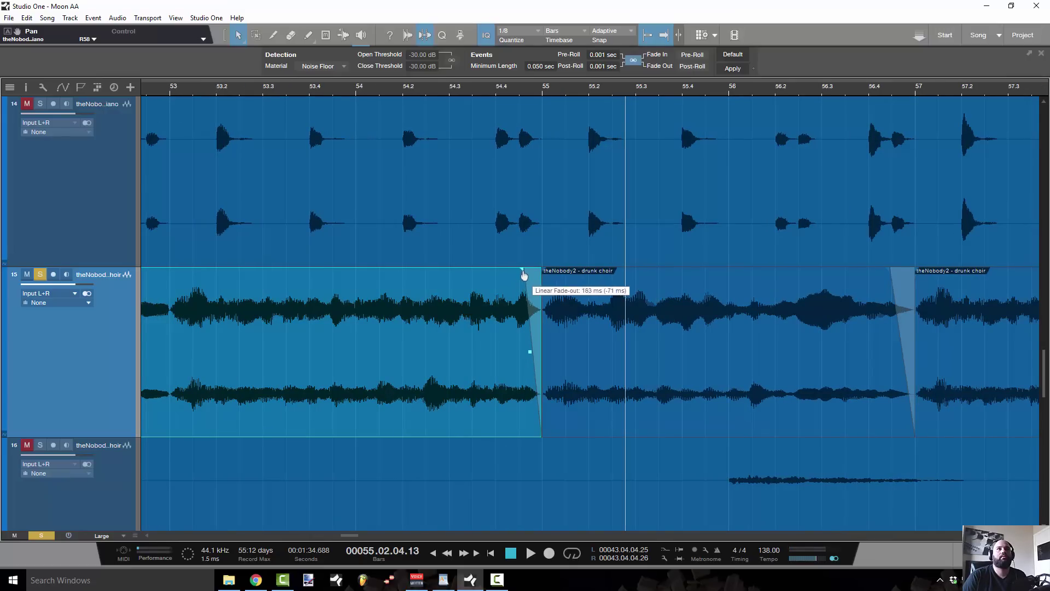
left_click(200, 92)
key("space")
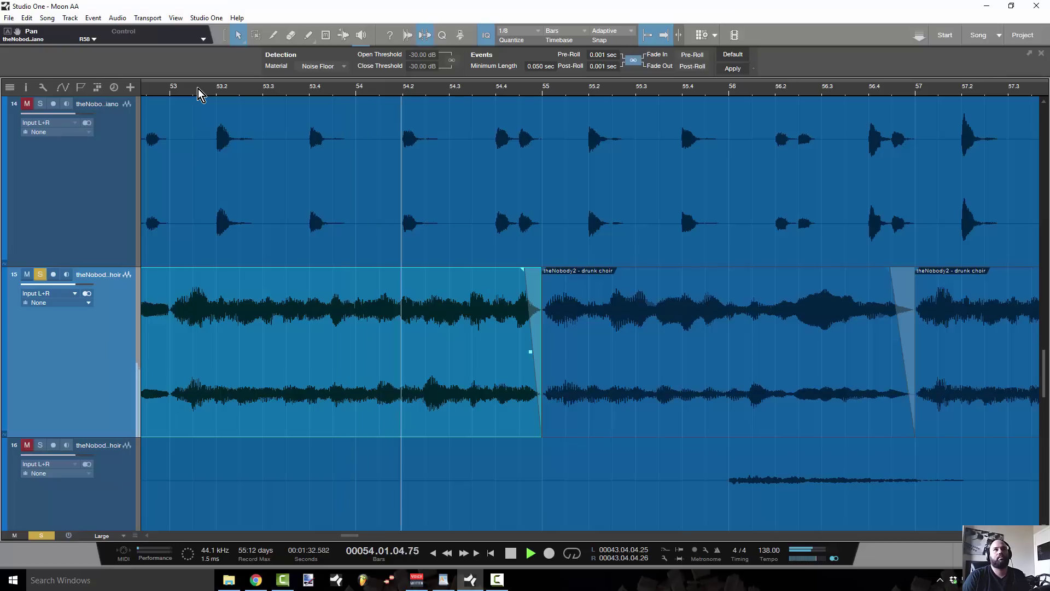
key("space")
- Trim the start of the second long-section clip to just after bar 55 and play across the gap
left_click_drag(548, 89, 275, 301)
left_click_drag(155, 362, 191, 364)
left_click_drag(271, 90, 452, 53)
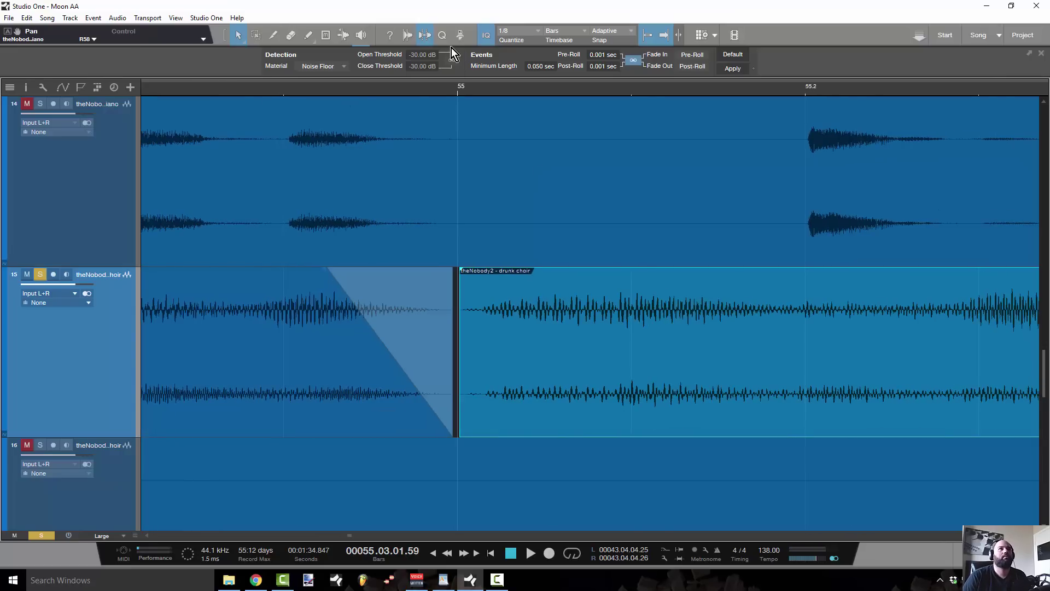
left_click(162, 97)
key("space")
key("space")
- Extend the end of the preceding drunk choir clip to the bar 55 line
left_click_drag(465, 87, 439, 245)
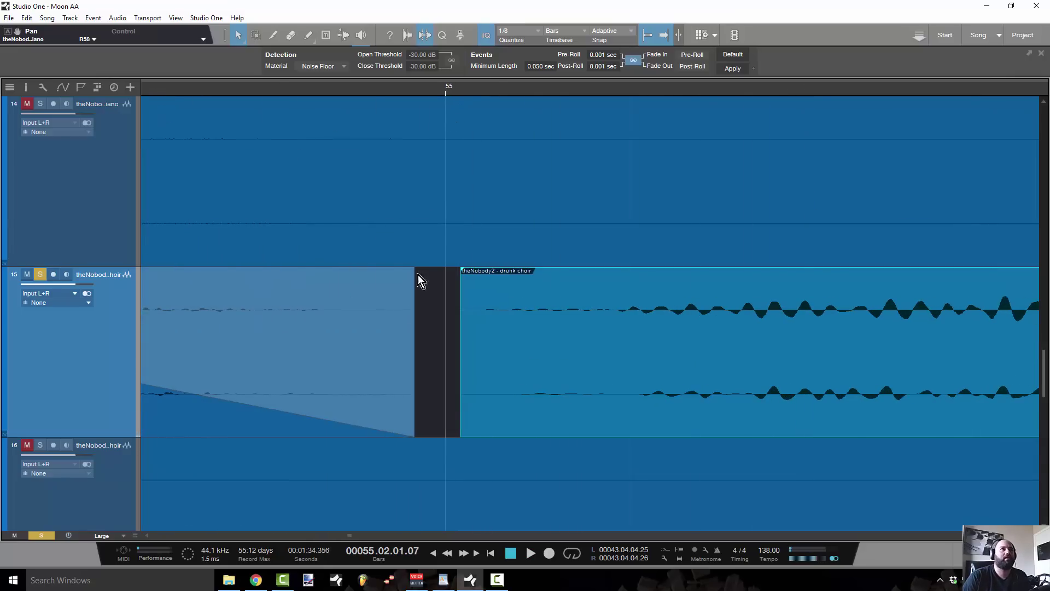
left_click_drag(415, 314, 447, 332)
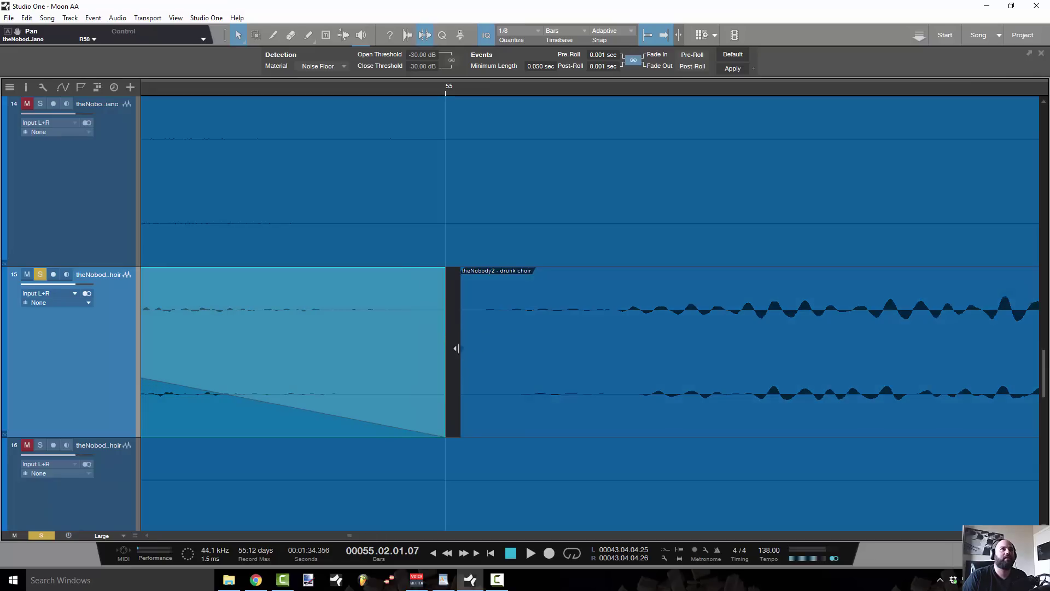
key("e")
key("e")
key("e")
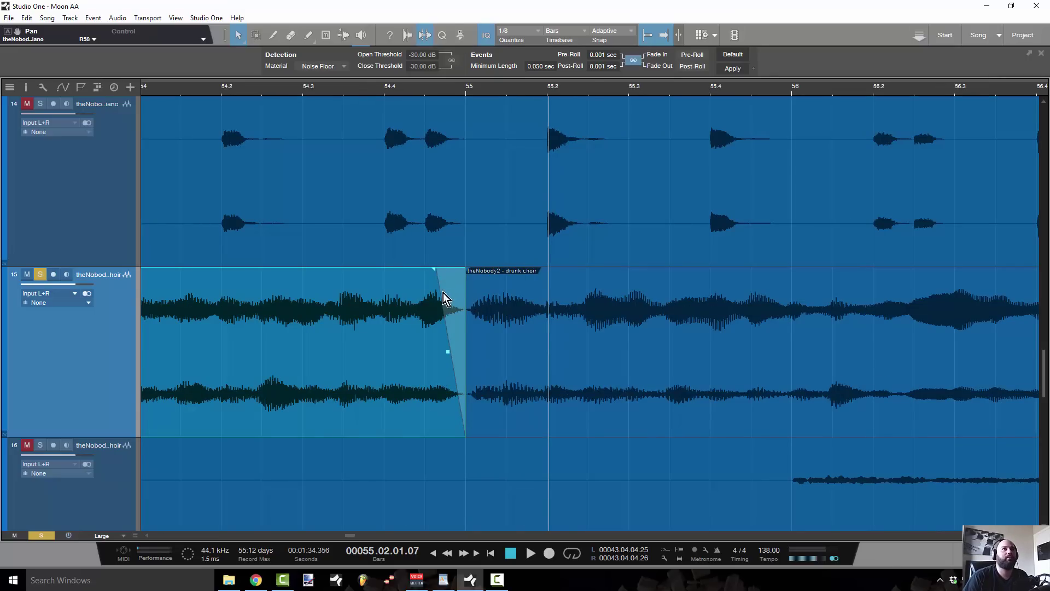
key("w")
key("w")
key("w")
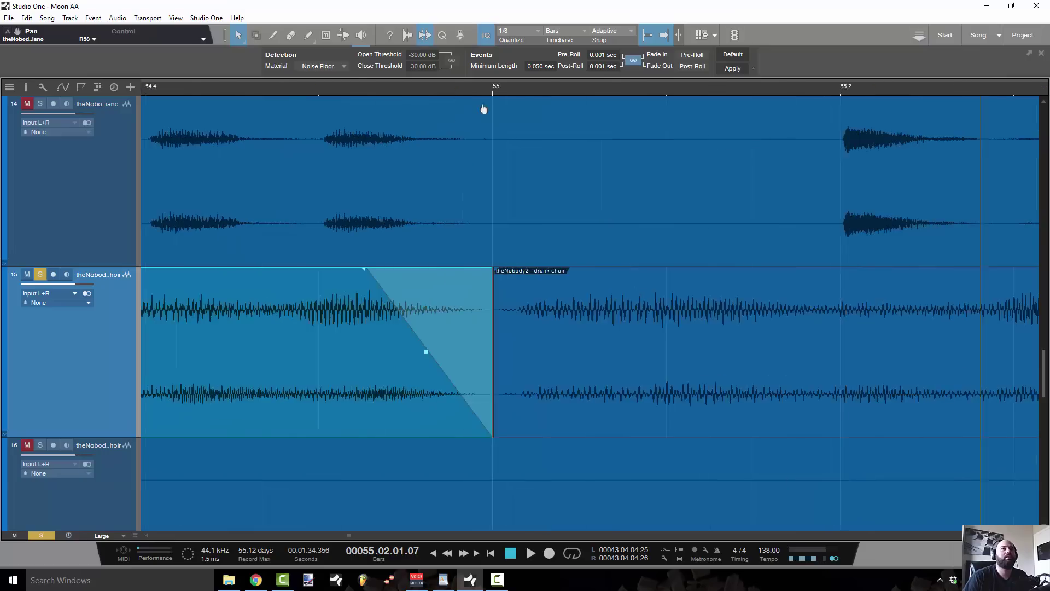
- Play the drunk choir from before bar 55 past bar 57, and jump ahead to check the split at bar 63
left_click(430, 92)
key("space")
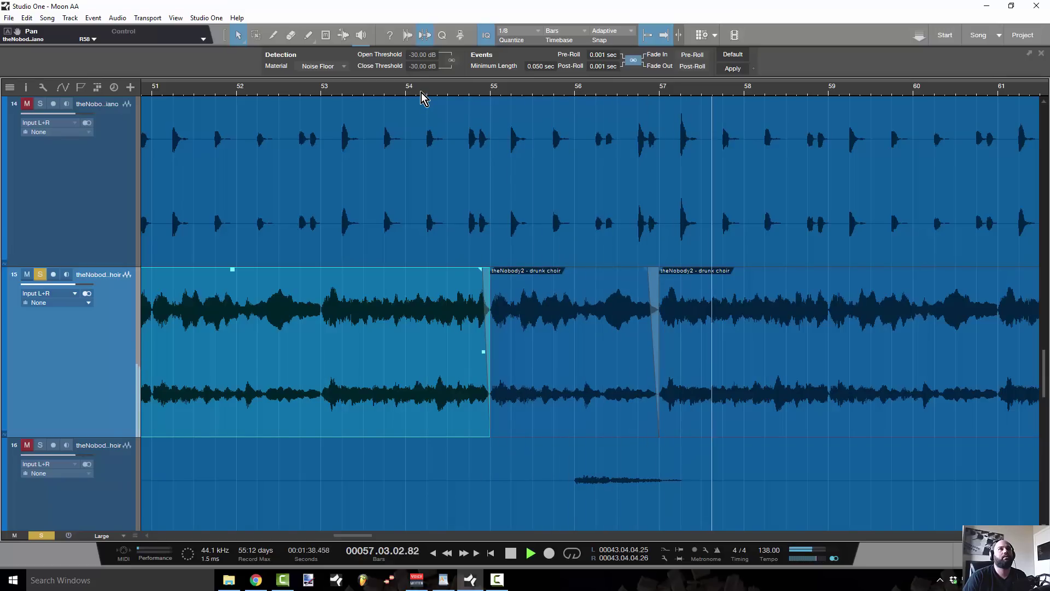
scroll(417, 101, "up", 2)
scroll(417, 102, "down", 4)
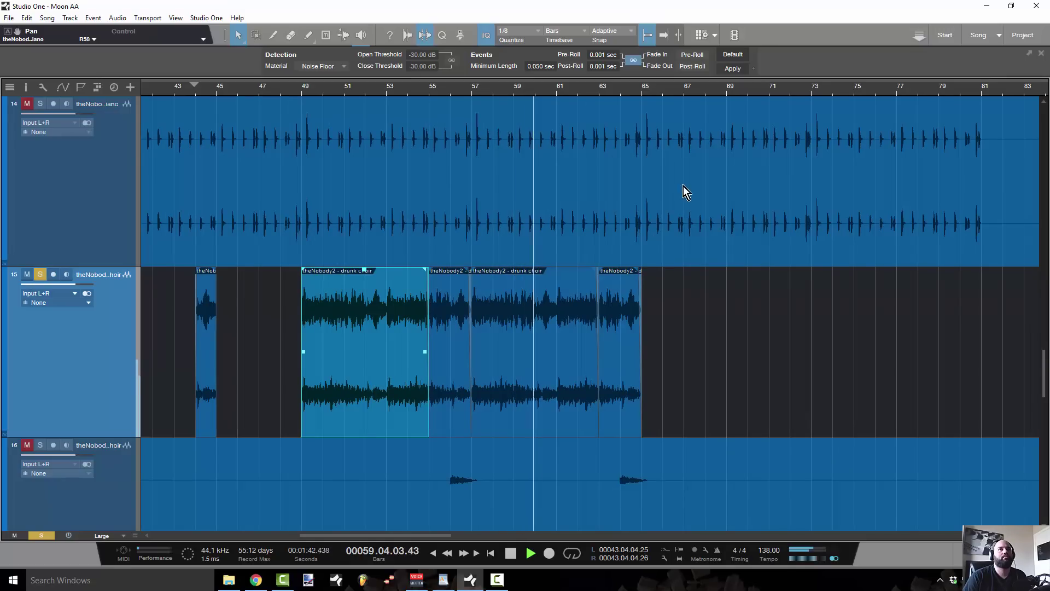
left_click(595, 93)
left_click(595, 93)
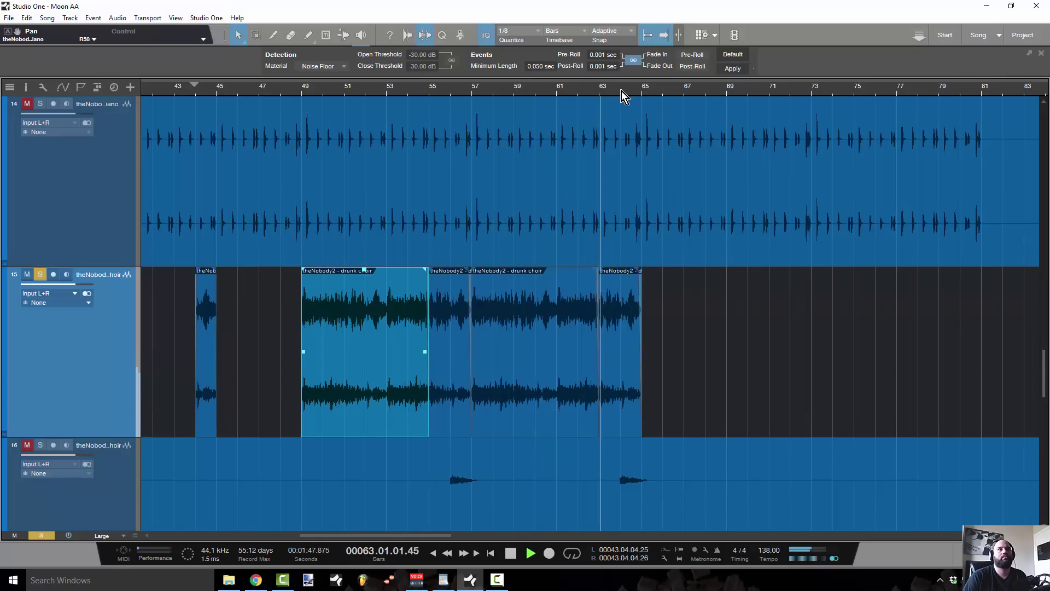
scroll(612, 131, "up", 4)
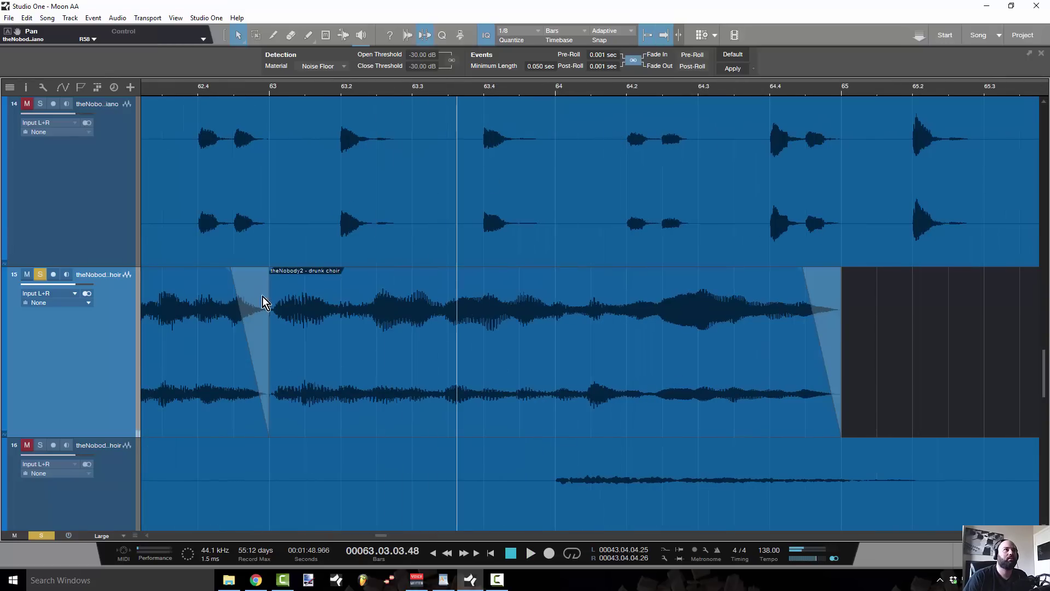
- Adjust the fade-in at the start of the last drunk choir clip at bar 63 slightly and play across the split
left_click(272, 293)
left_click_drag(274, 273, 275, 273)
left_click(158, 93)
key("space")
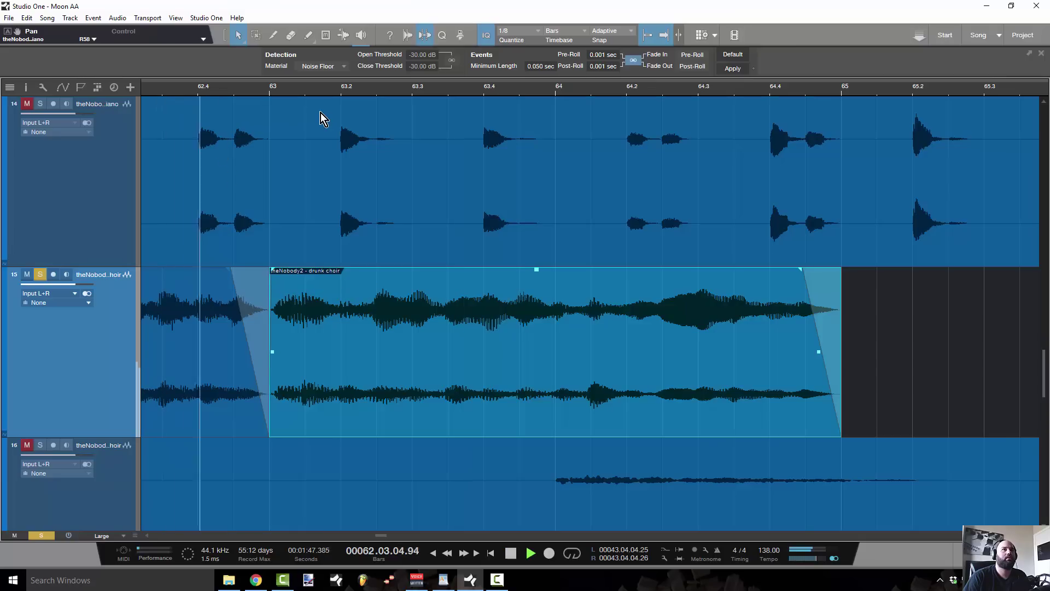
key("space")
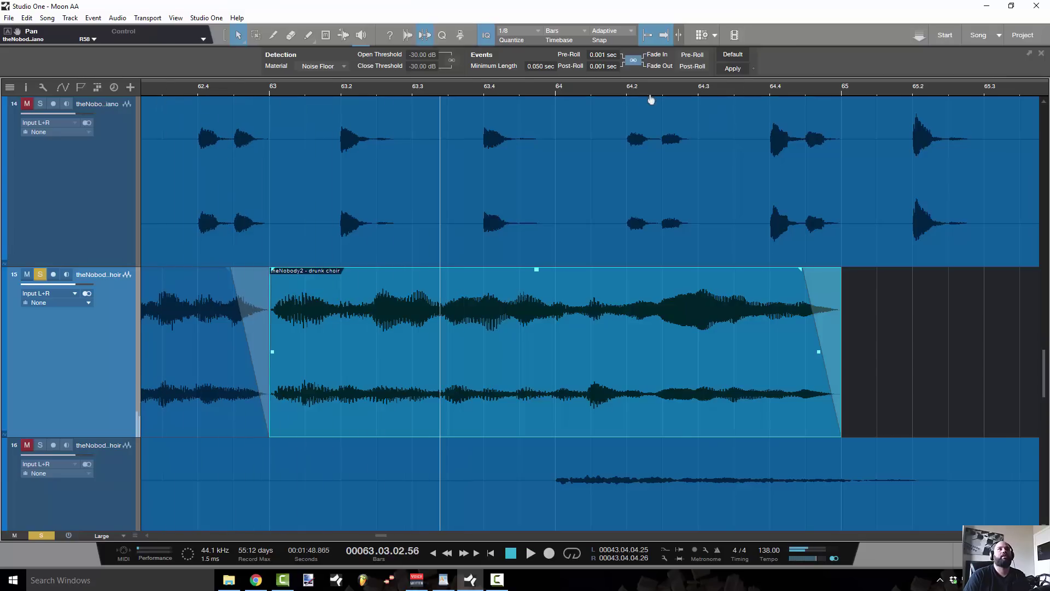
- Play the edited drunk choir section from bar 49 through its end at bar 65 to review all the transitions
key("w")
key("w")
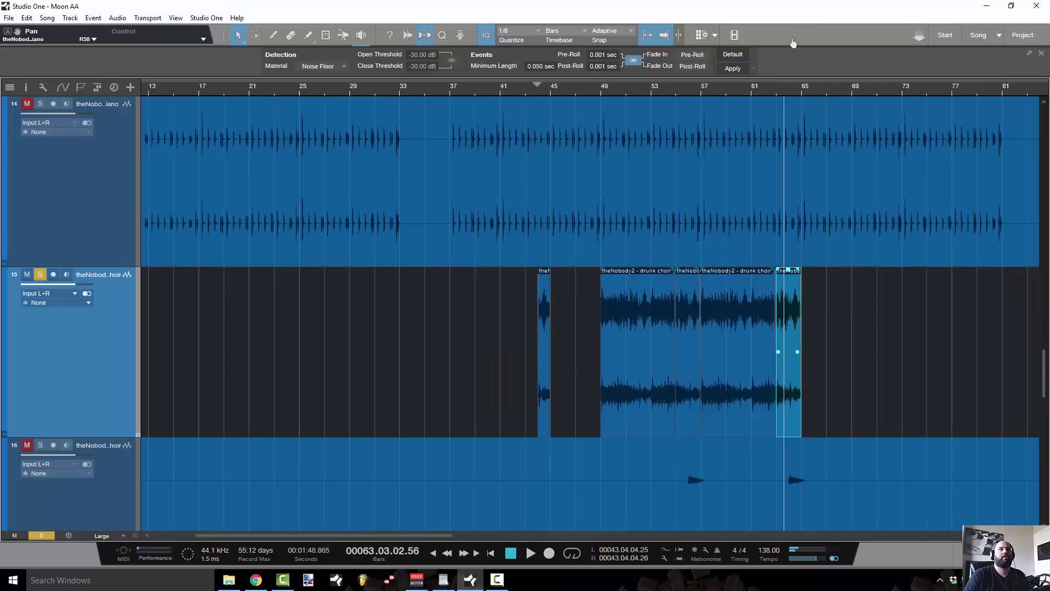
left_click(602, 93)
key("space")
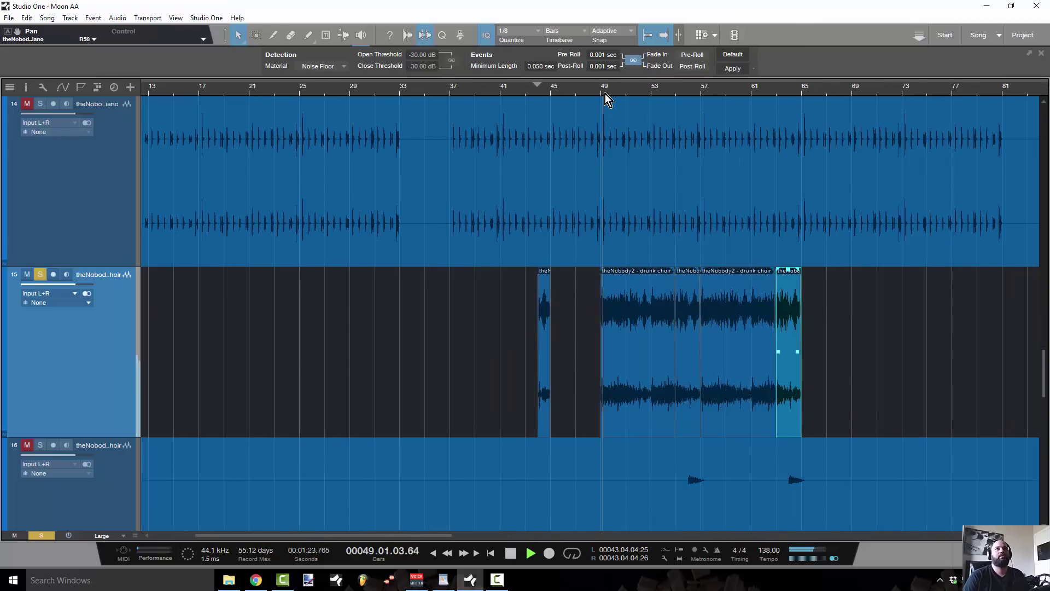
scroll(562, 322, "up", 5)
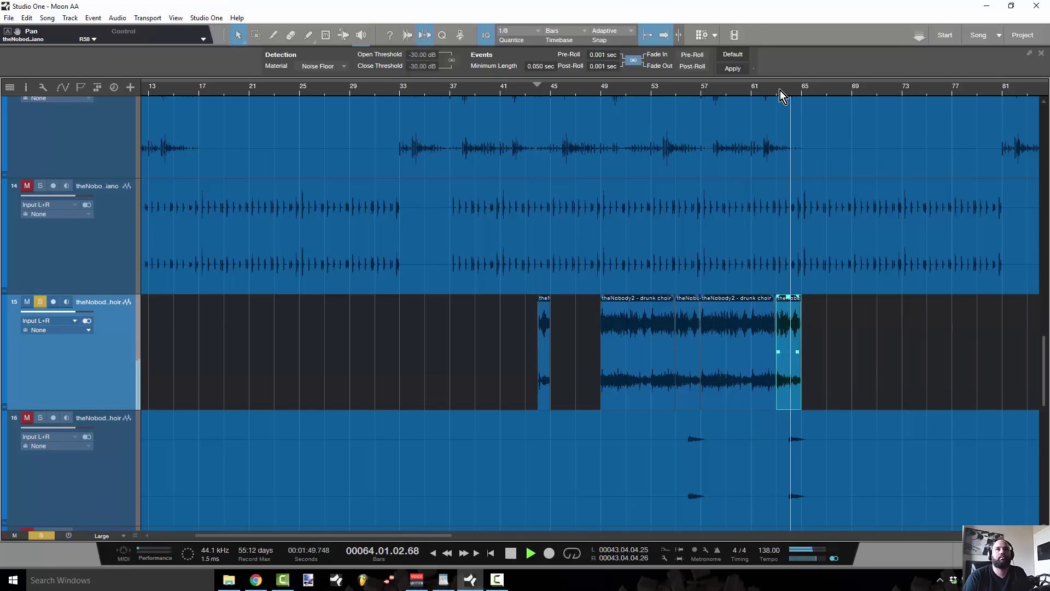
key("space")
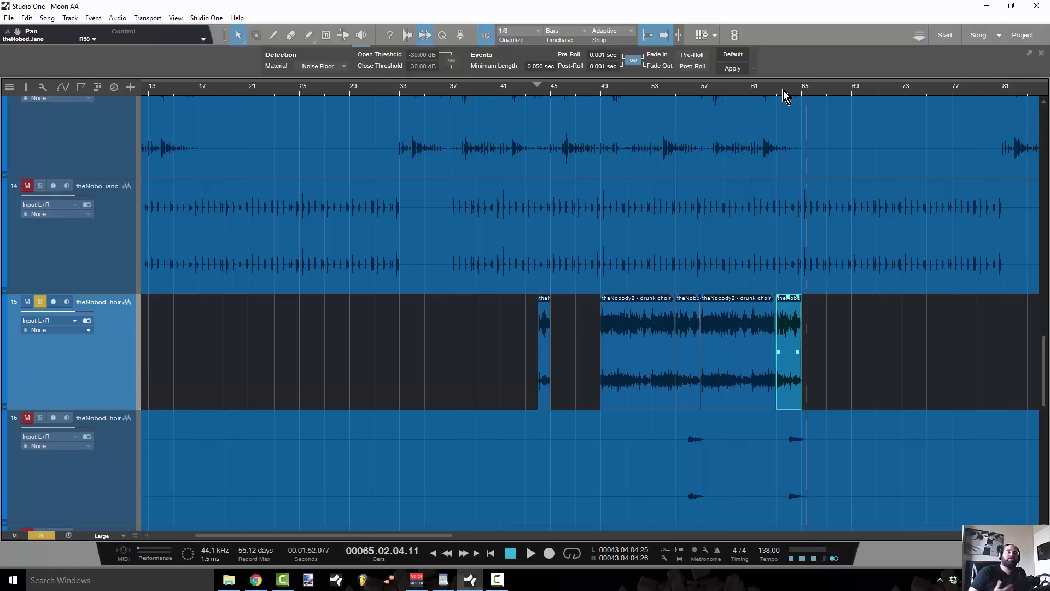